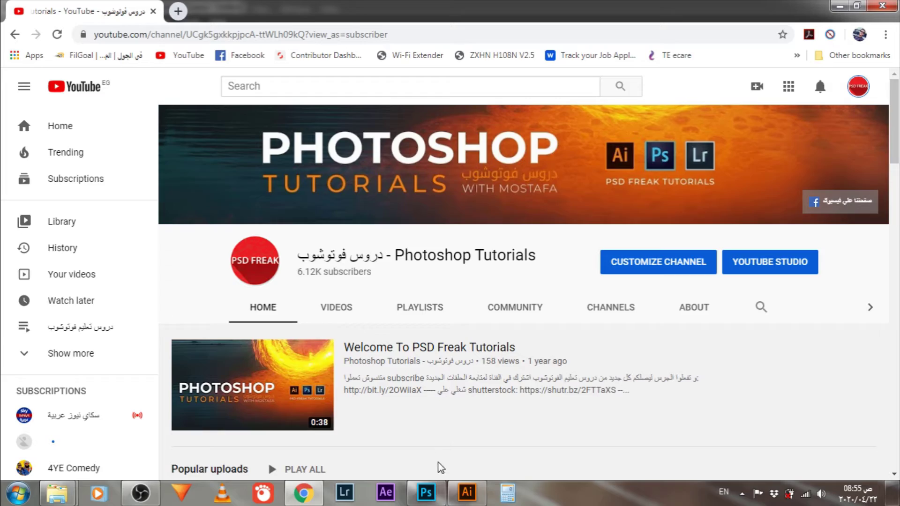
- Bring Photoshop's blank Untitled-1 canvas to the front from the taskbar
click(426, 492)
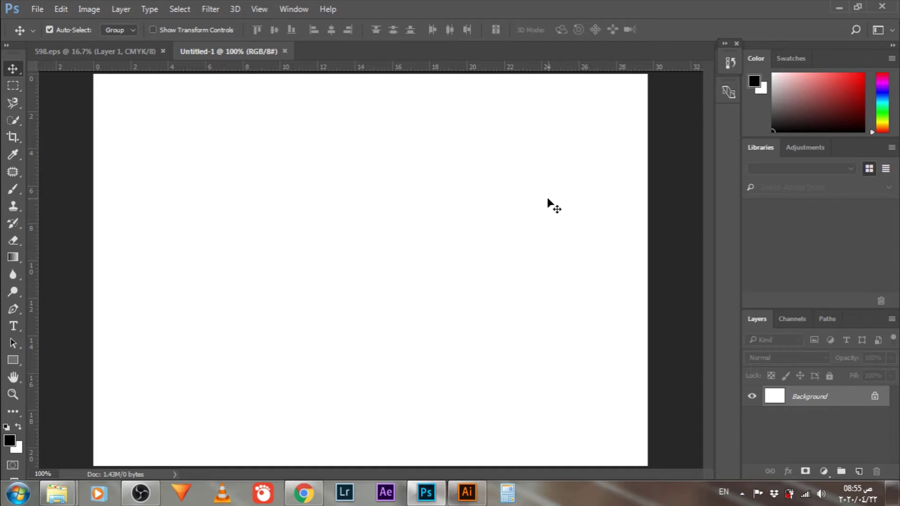
- Switch to Illustrator's empty Untitled-1 CMYK document from the taskbar
click(468, 492)
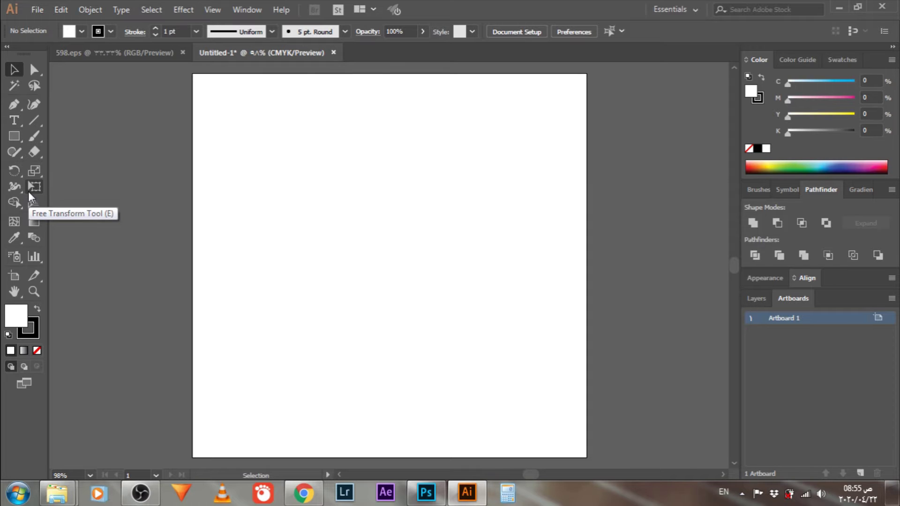
- Toggle between Photoshop and Illustrator, ending on Photoshop's blank Untitled-1 canvas
click(425, 492)
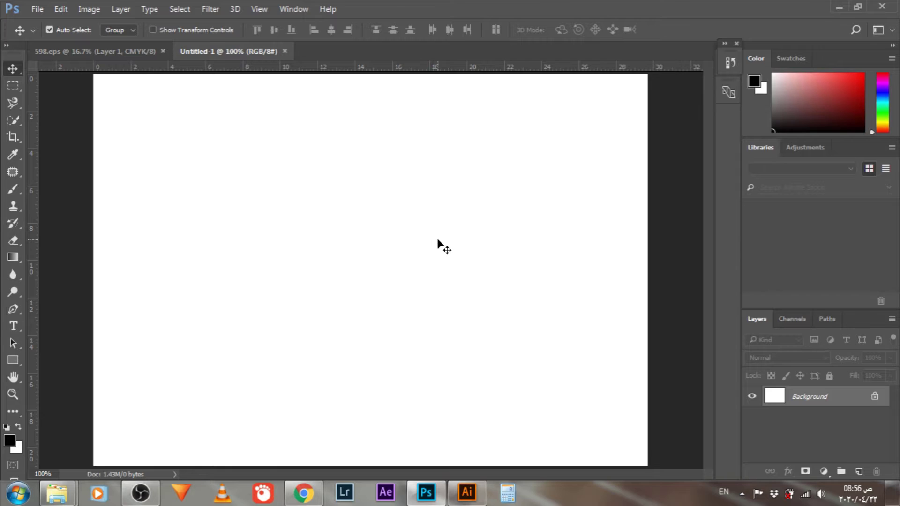
key(alt+Tab)
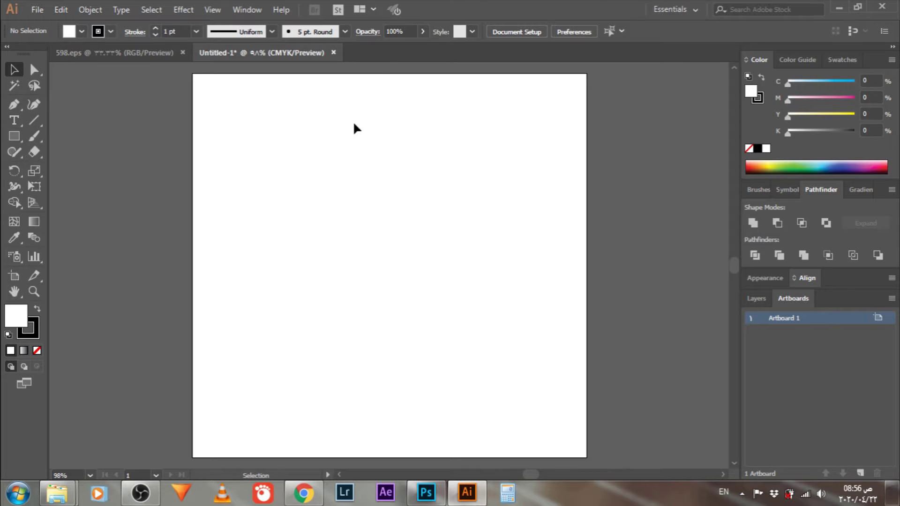
click(426, 492)
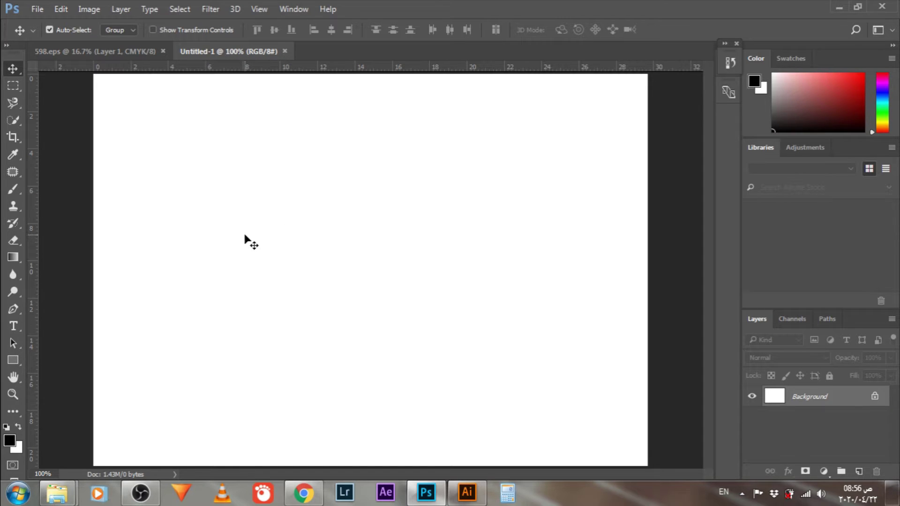
- Show the 598.eps leaf design in Photoshop, zoom in until pixels appear, then zoom back out
key(ctrl+Tab)
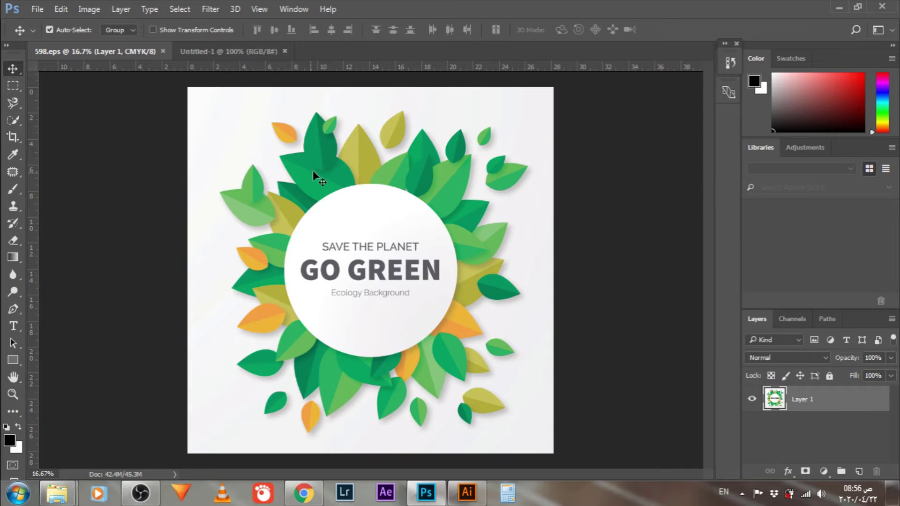
mouse_move(309, 206)
mouse_down()
mouse_move(372, 213)
mouse_move(390, 186)
mouse_move(416, 197)
mouse_up()
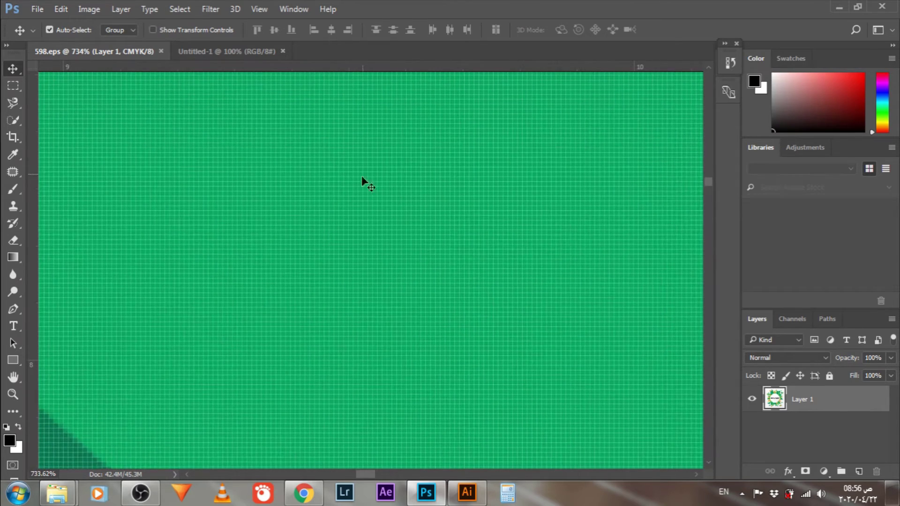
mouse_move(310, 222)
mouse_down()
mouse_move(356, 227)
mouse_move(368, 243)
mouse_up()
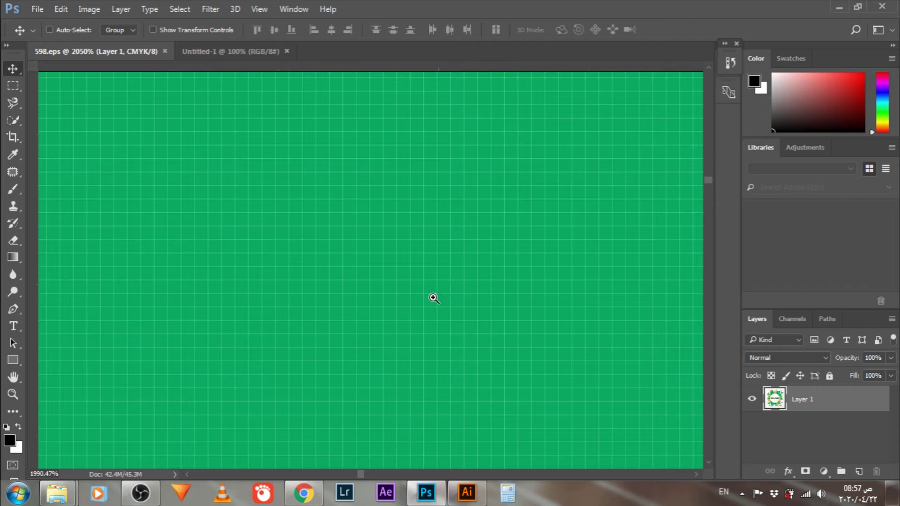
mouse_move(432, 297)
mouse_down()
mouse_move(267, 316)
mouse_move(307, 322)
mouse_move(308, 306)
mouse_move(313, 331)
mouse_up()
- In Illustrator's 598.eps, zoom deep into a leaf edge to check crispness, then fit the artboard
click(466, 492)
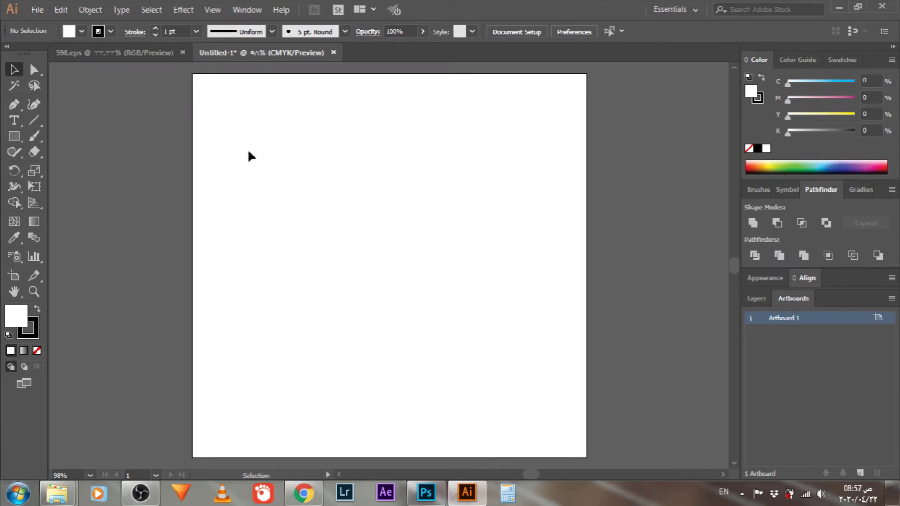
click(149, 60)
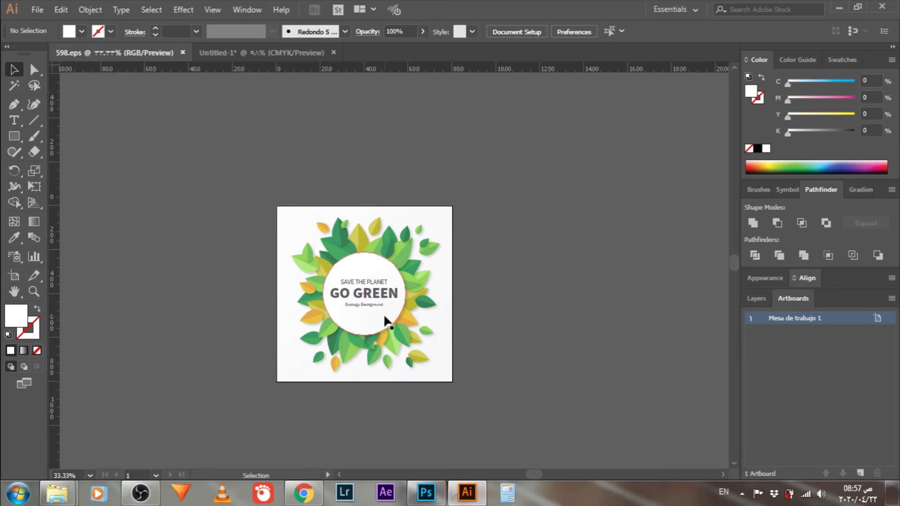
click(33, 291)
drag(311, 254, 400, 331)
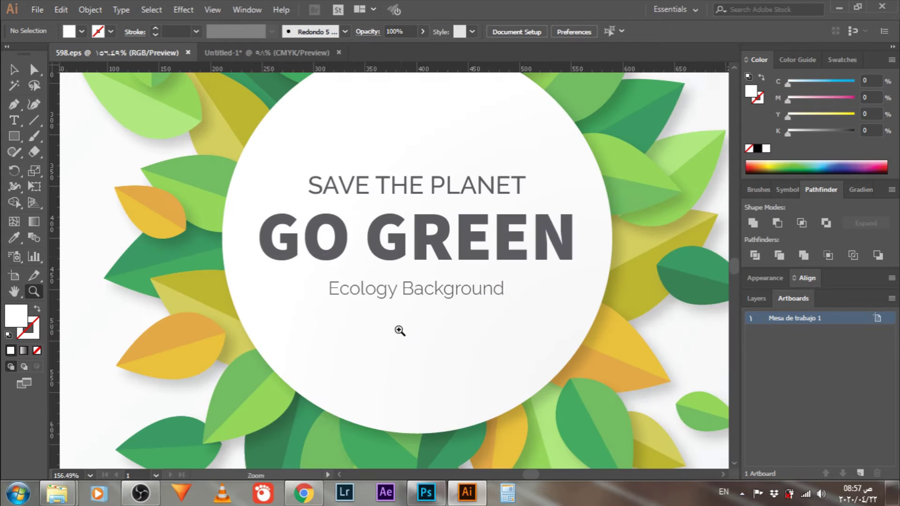
drag(187, 193, 293, 293)
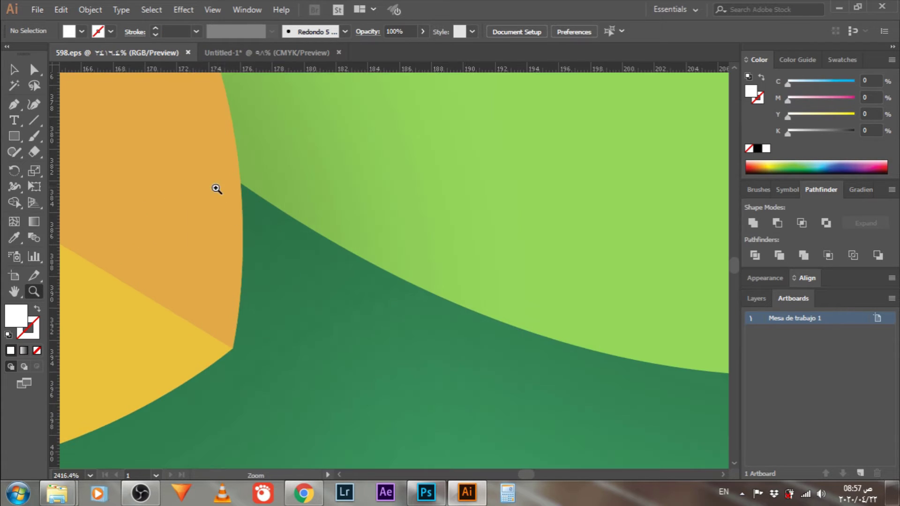
drag(215, 189, 293, 272)
drag(374, 130, 457, 230)
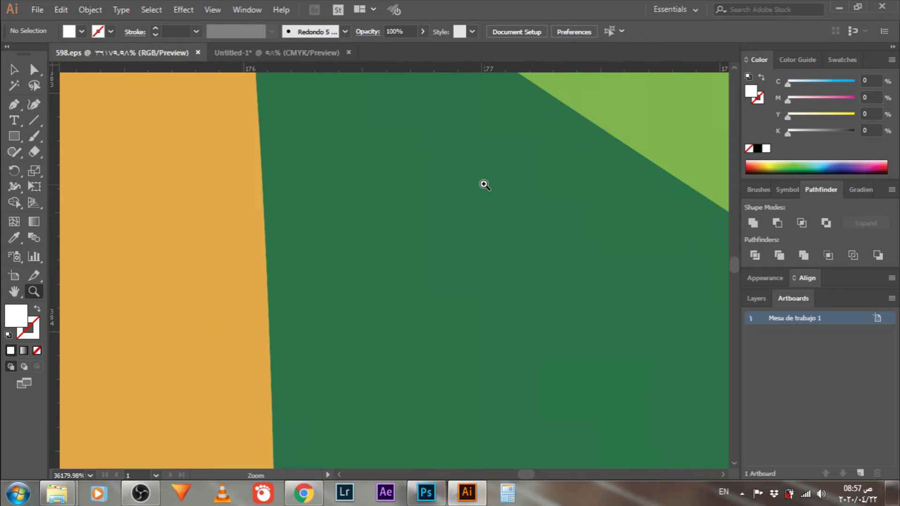
drag(484, 188, 437, 294)
drag(211, 124, 422, 243)
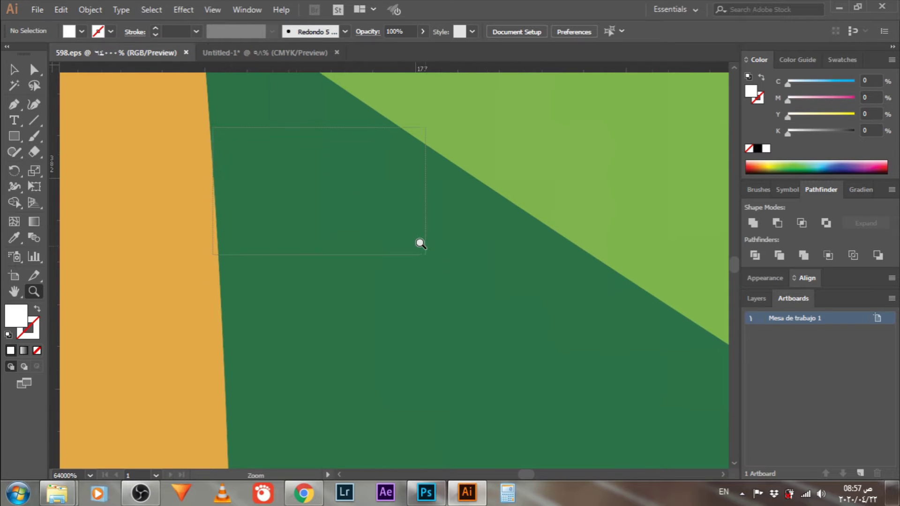
key(ctrl+0)
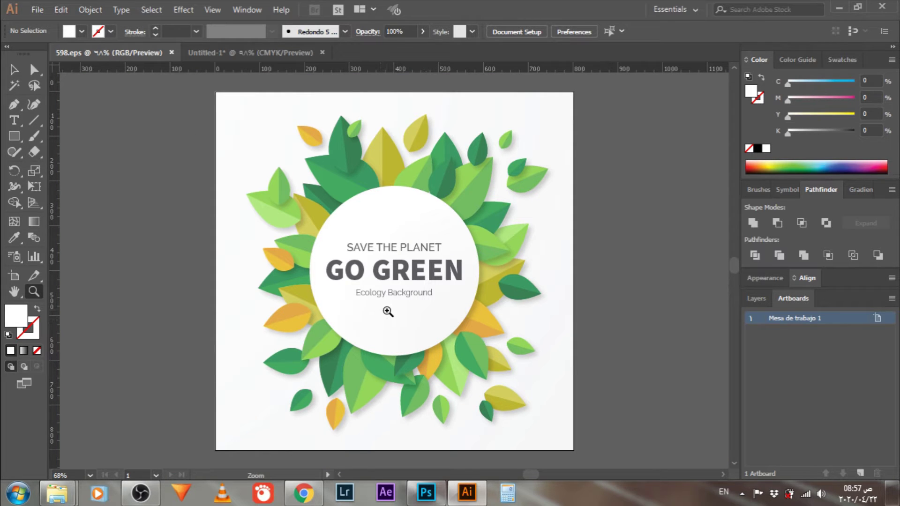
mouse_move(56, 493)
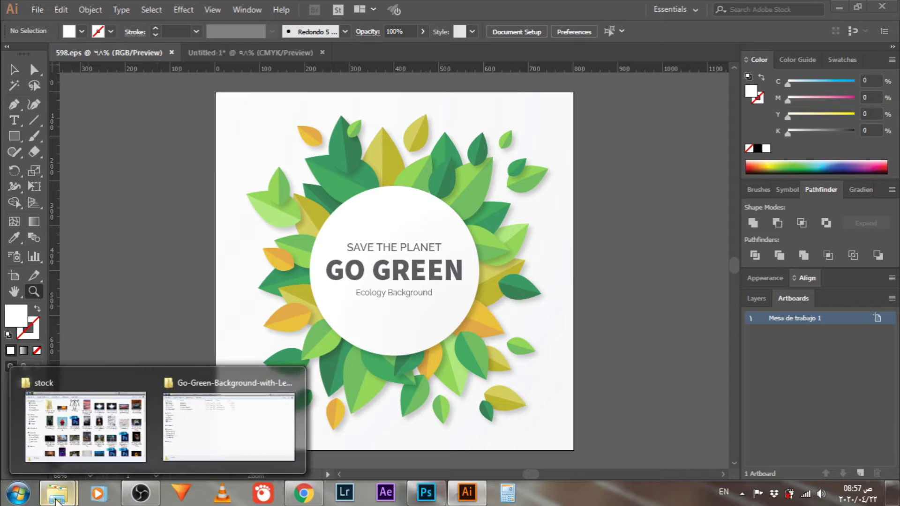
- Open adult-background-beard-941693.jpg from the stock folder in Illustrator and zoom out to 12.5%
click(111, 420)
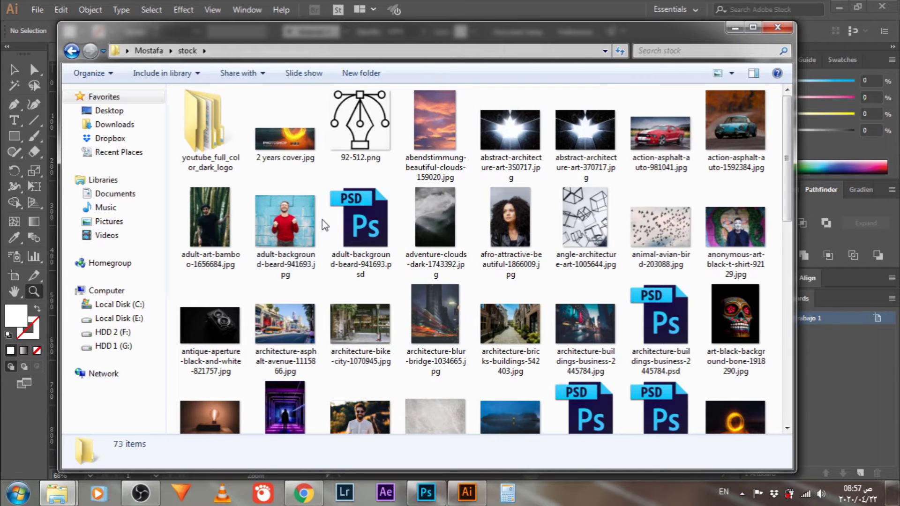
drag(294, 232, 455, 226)
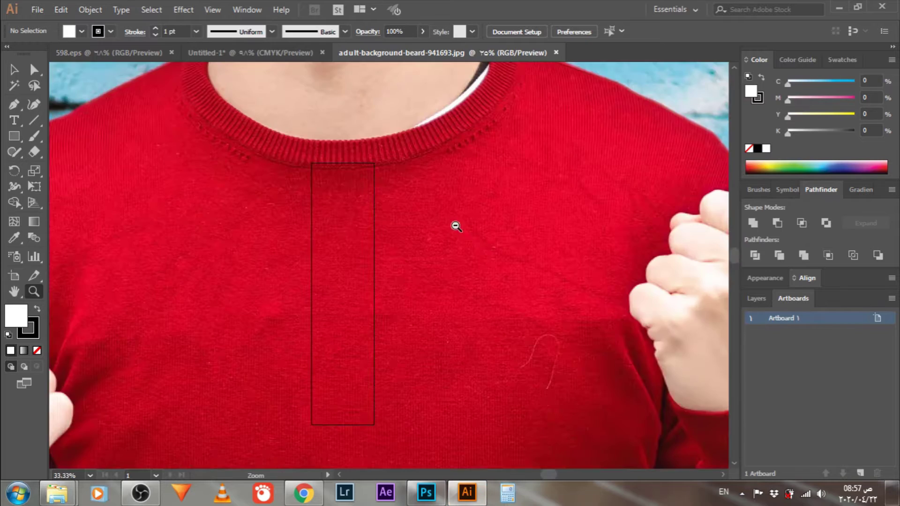
alt+click(456, 227)
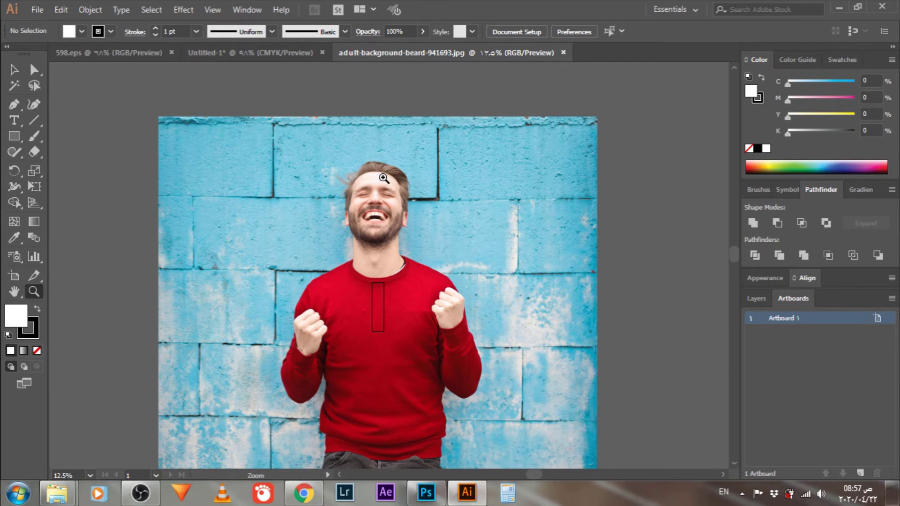
- Magnify the beard photo to 1200% to reveal pixels, then drag it from the stock folder to Photoshop
click(380, 190)
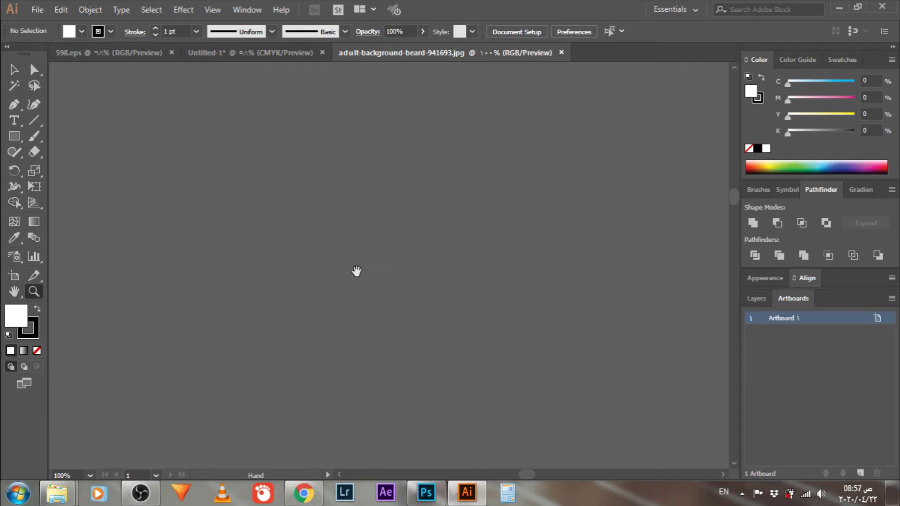
key(space)
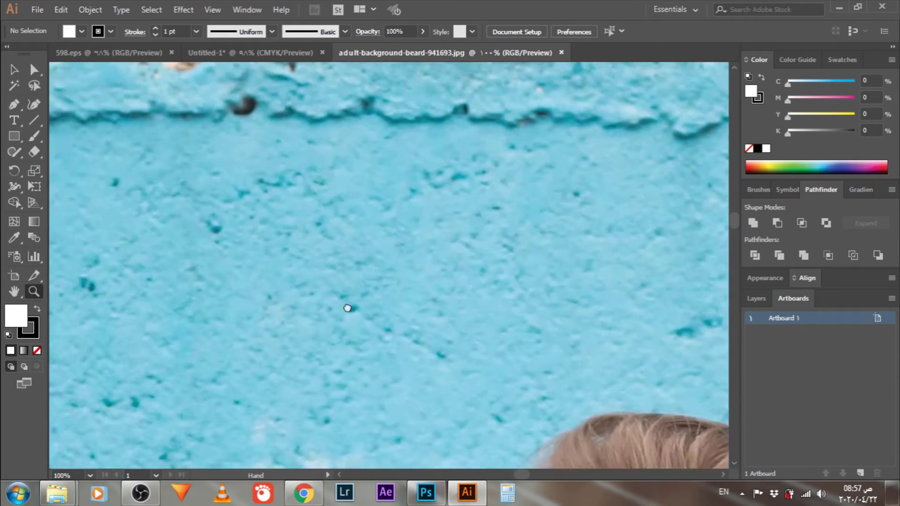
drag(418, 232, 292, 161)
drag(415, 291, 403, 269)
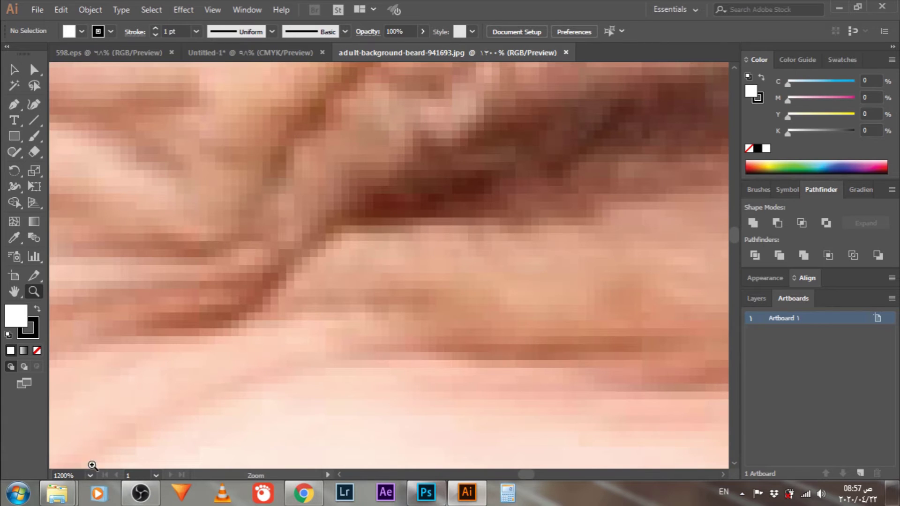
mouse_move(425, 492)
click(75, 435)
drag(285, 171, 467, 32)
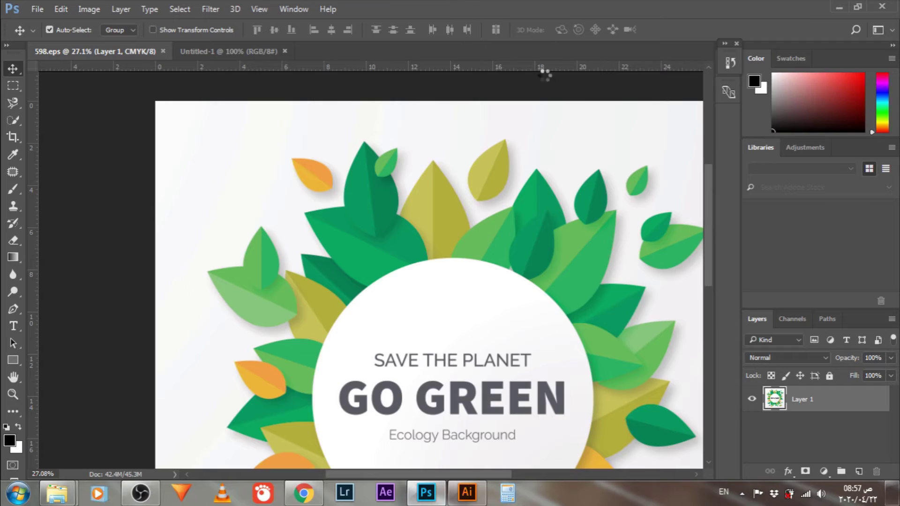
- Open the beard photo in Photoshop and zoom in and out to inspect it
drag(468, 32, 413, 157)
scroll(428, 235, up, 5)
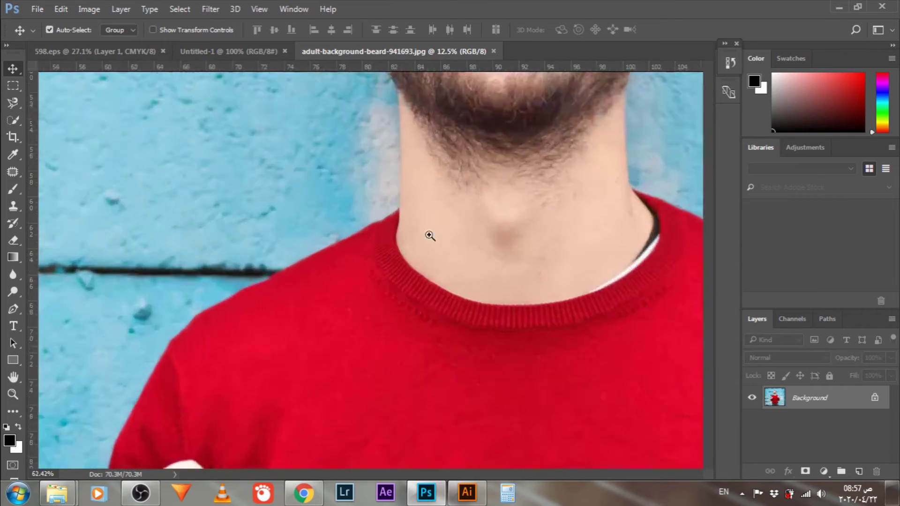
scroll(462, 239, up, 5)
scroll(512, 253, up, 5)
scroll(534, 265, up, 5)
scroll(534, 266, down, 5)
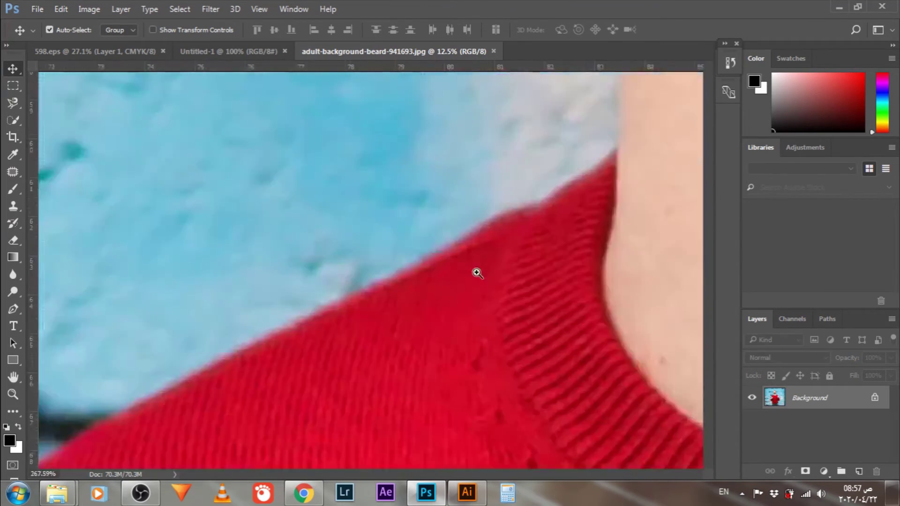
scroll(476, 271, down, 4)
scroll(427, 267, down, 3)
scroll(363, 230, down, 2)
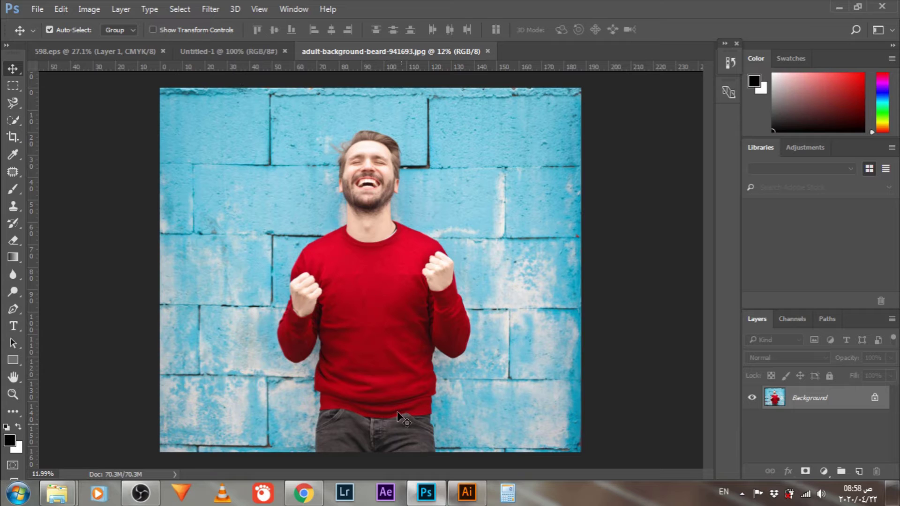
- Compare documents in Illustrator, ending with the 598.eps GO GREEN design in front
click(466, 491)
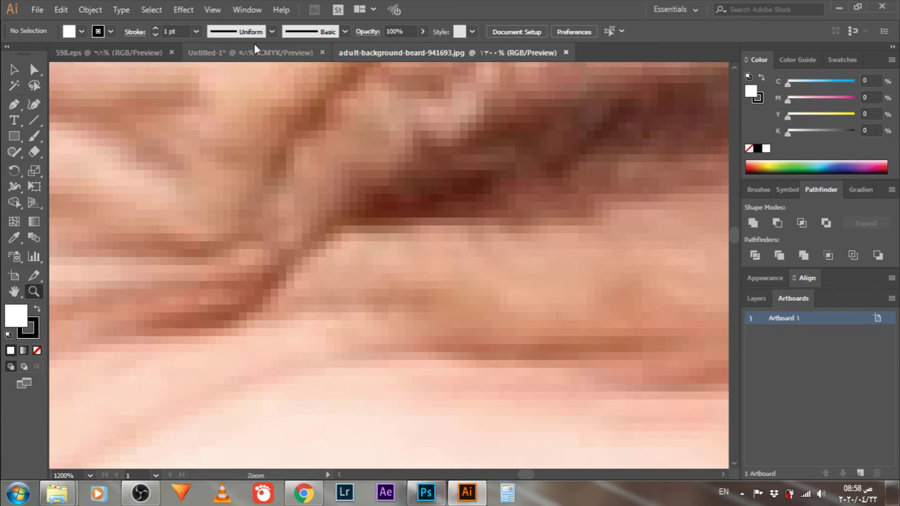
click(228, 53)
click(164, 57)
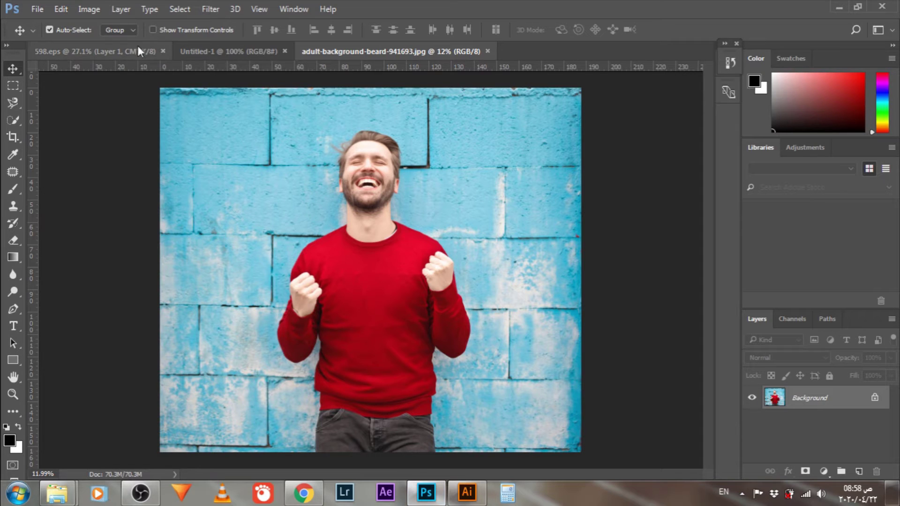
click(135, 51)
- Zoom in on the circle, select the whole artwork group and ungroup it
drag(382, 218, 354, 207)
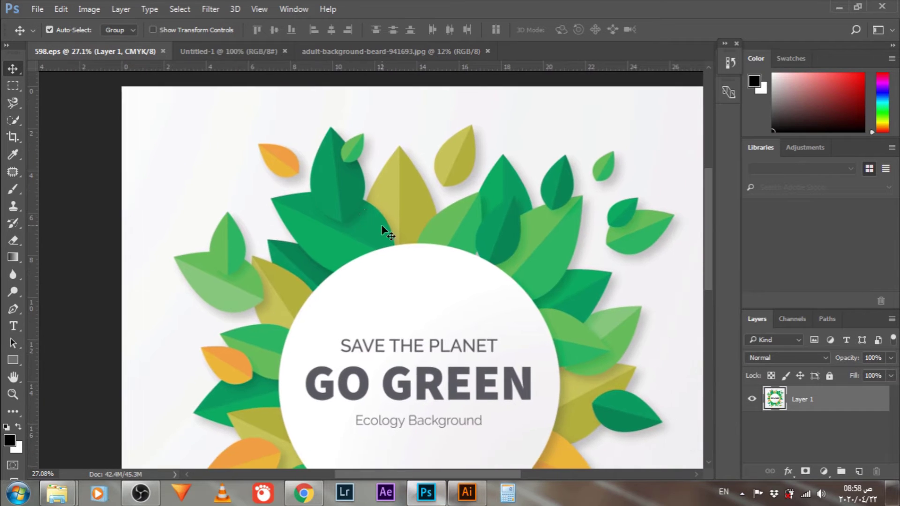
key(alt+Tab)
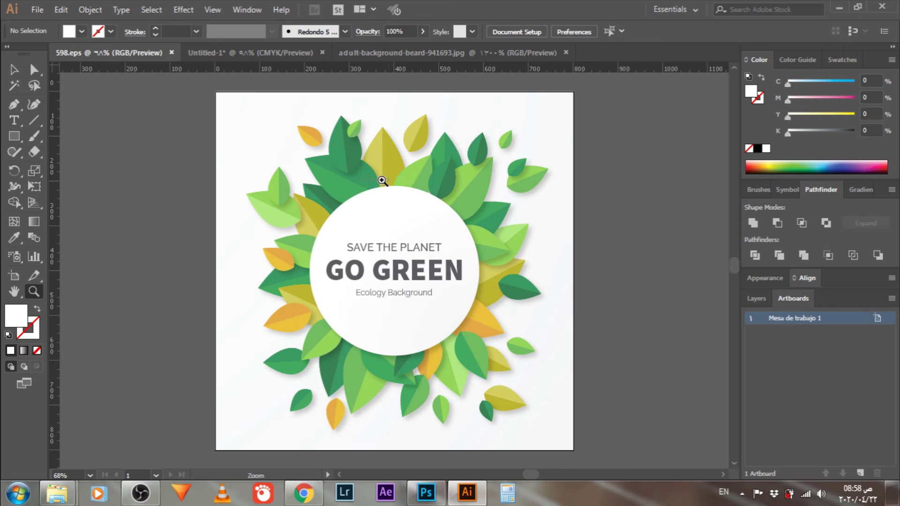
drag(356, 187, 509, 314)
drag(602, 357, 472, 302)
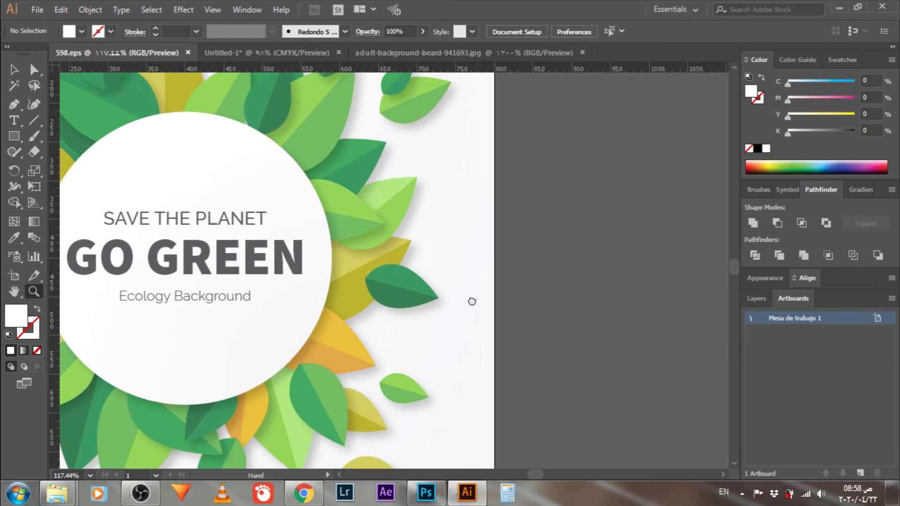
key(v)
click(513, 305)
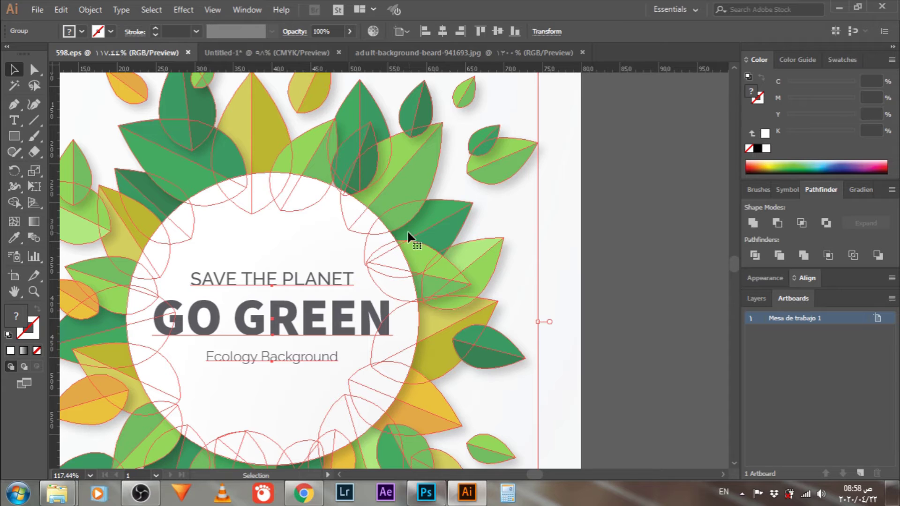
right_click(431, 237)
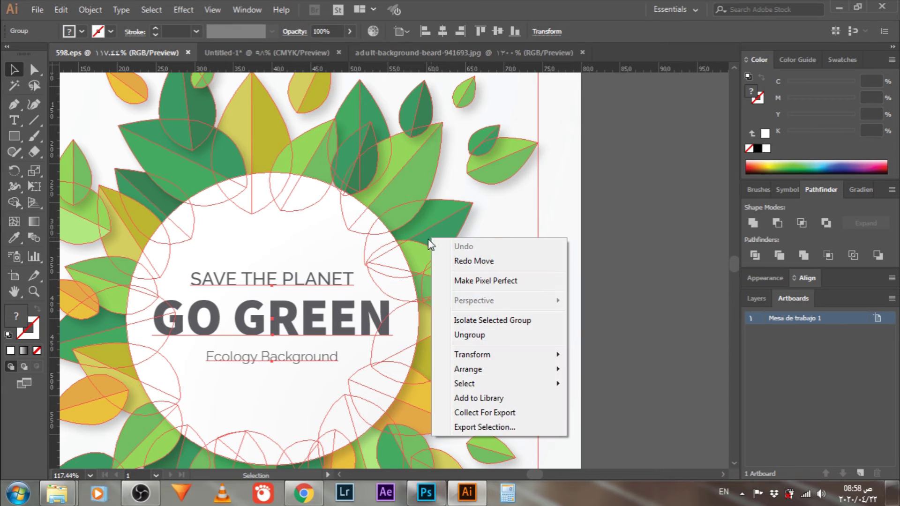
click(466, 334)
- Try moving a right-hand leaf away from the circle, then undo the move
click(563, 298)
click(480, 276)
drag(480, 276, 541, 287)
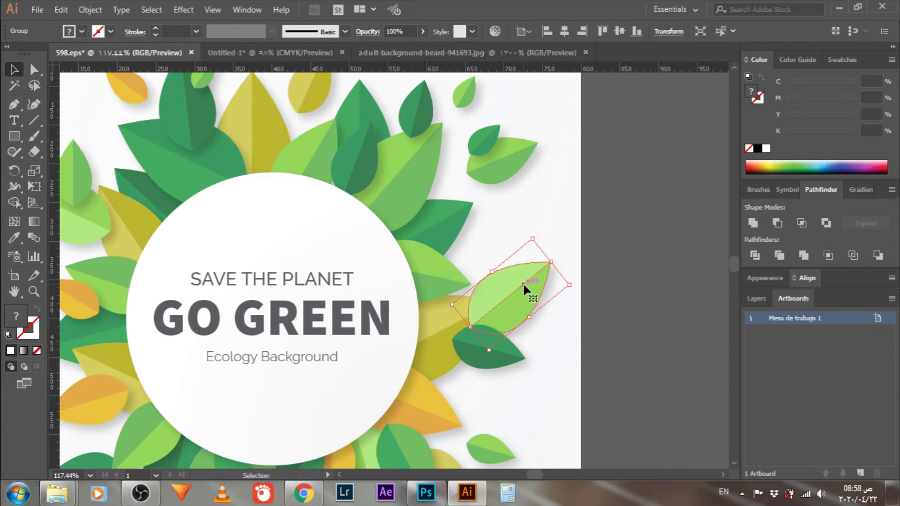
key(ctrl+z)
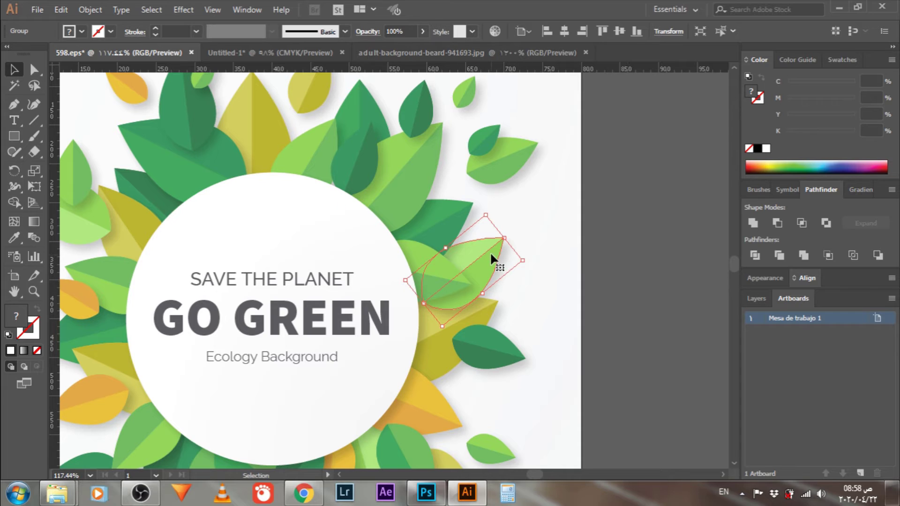
click(669, 307)
- Select individual leaf paths with Direct Selection and darken the upper-right leaf to deep green
key(a)
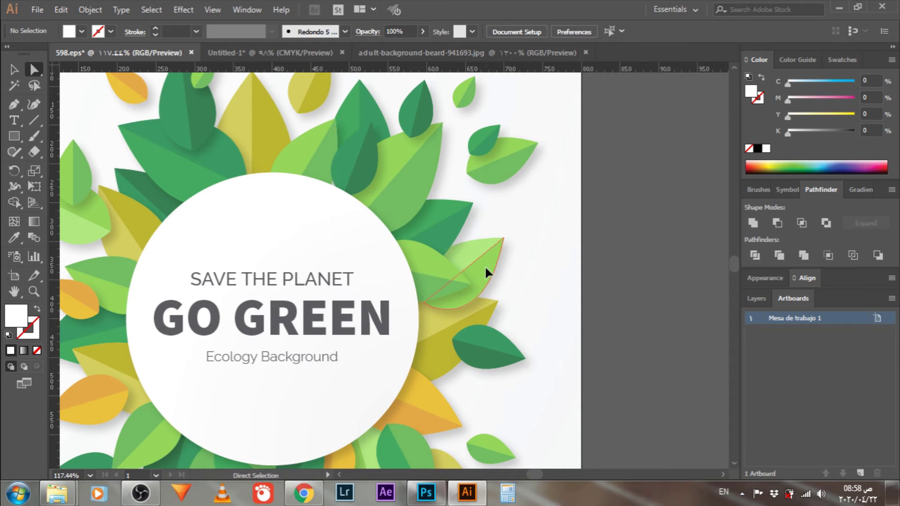
click(485, 268)
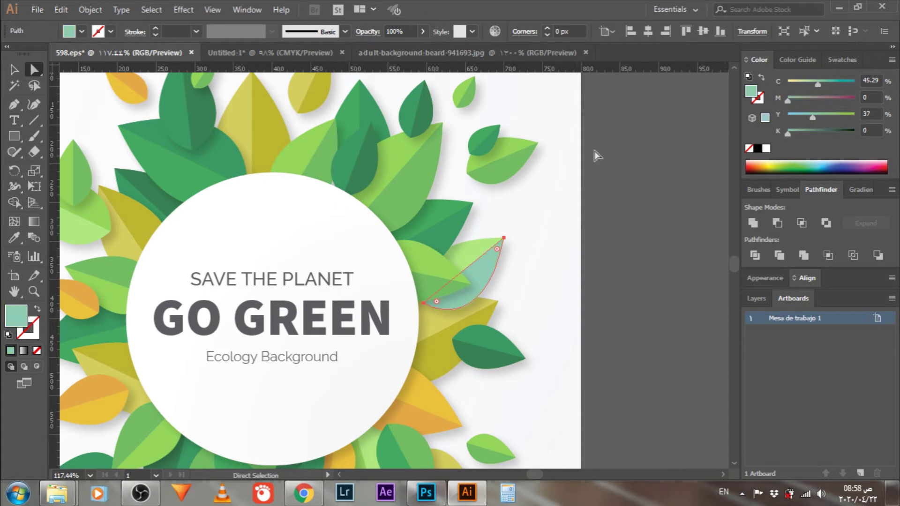
click(513, 167)
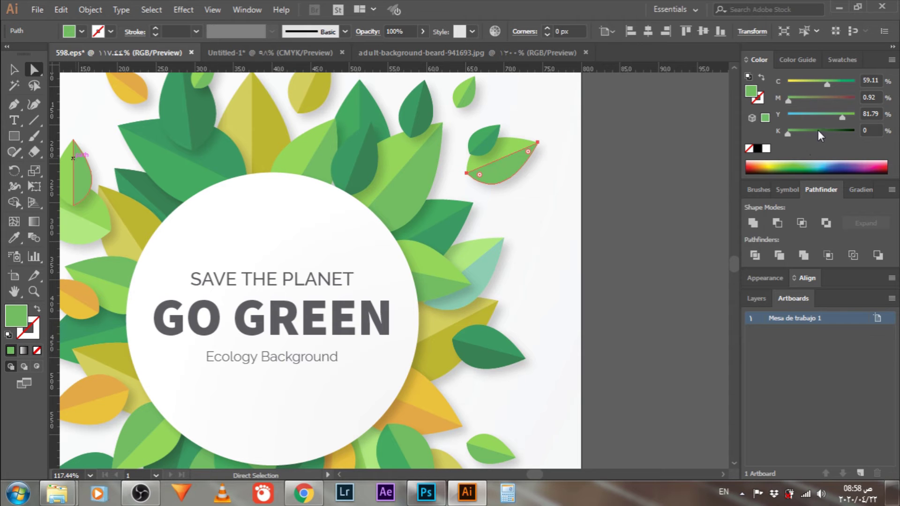
drag(819, 133, 838, 133)
click(482, 136)
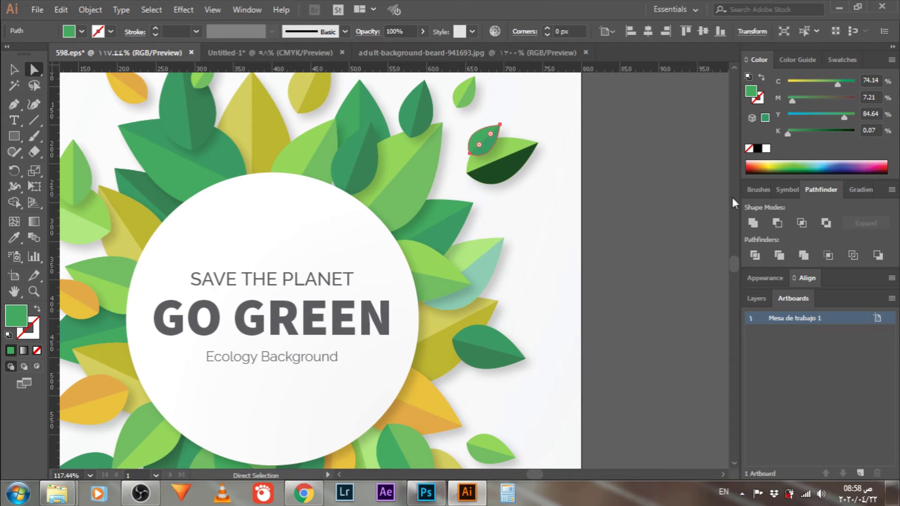
scroll(512, 261, left, 3)
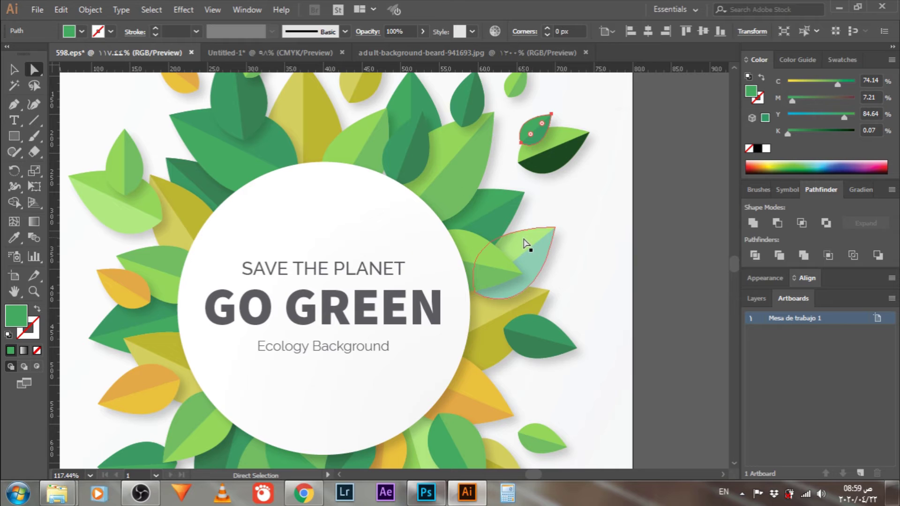
- Delete the teal leaf and the dark-green leaf at top right
key(v)
click(526, 240)
key(Delete)
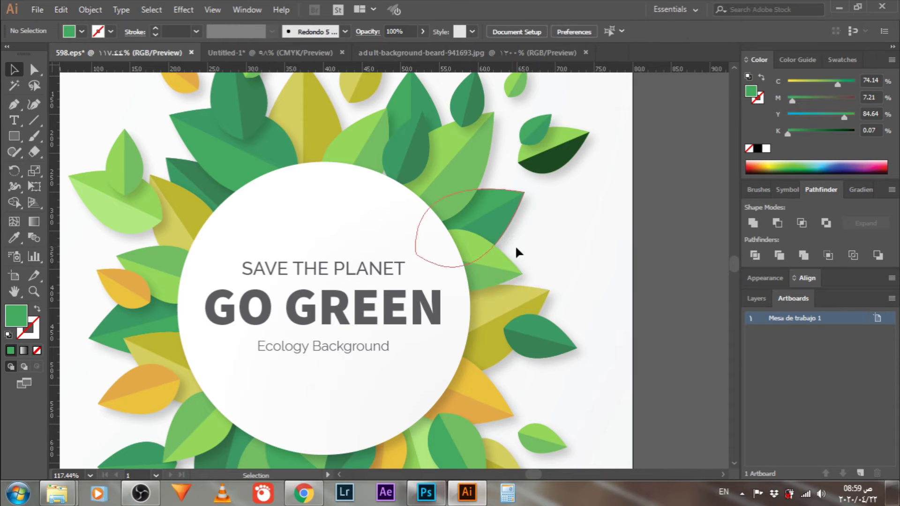
click(560, 162)
key(Delete)
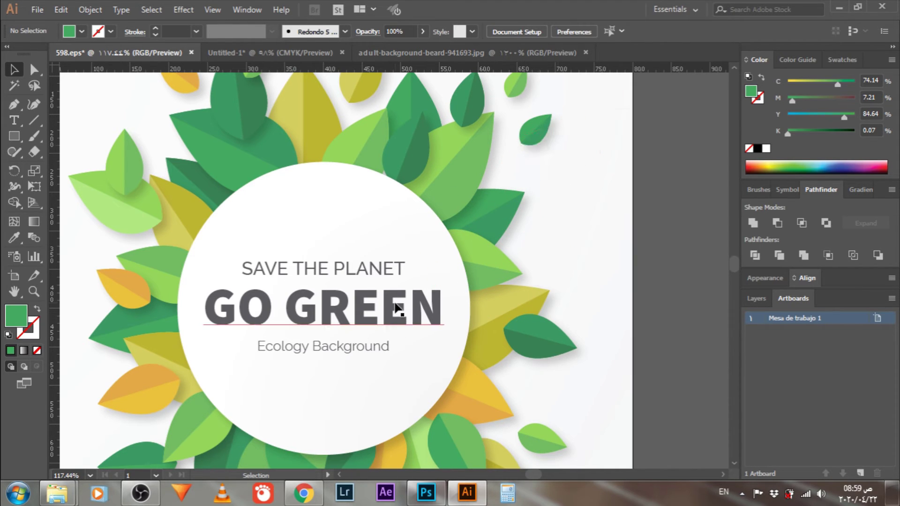
- Delete the GO GREEN, SAVE THE PLANET and Ecology Background text, then zoom to 100%
click(394, 291)
key(Delete)
click(363, 266)
key(Delete)
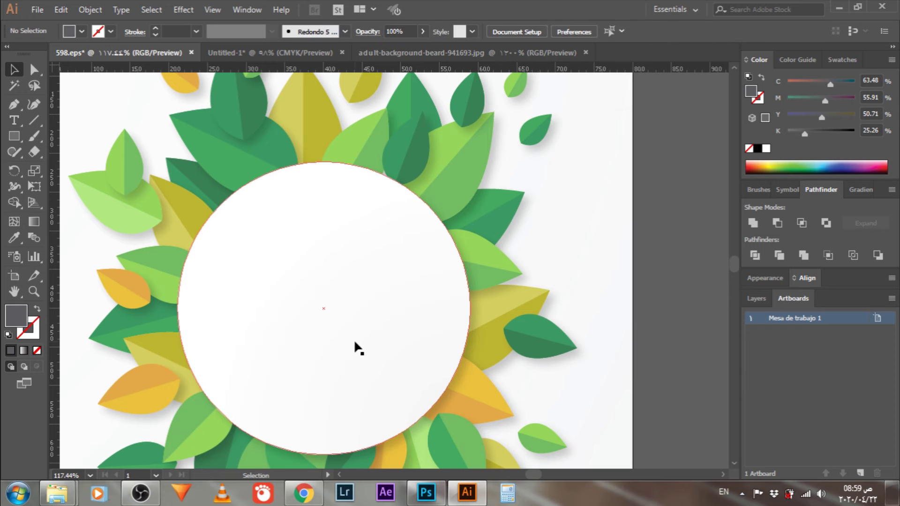
key(ctrl+1)
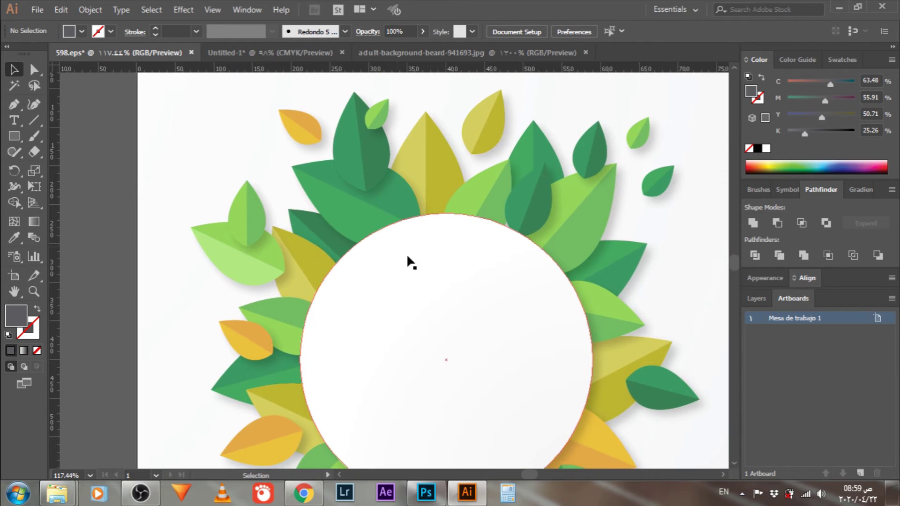
- Recolor all leaves with linked harmony colours rotated toward magenta, giving olive, orange, red and pink
key(ctrl+minus)
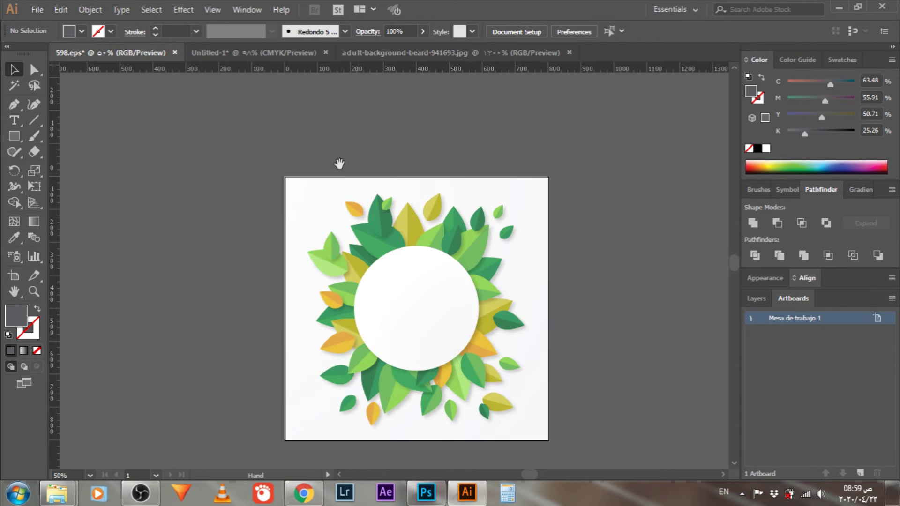
drag(265, 186, 576, 446)
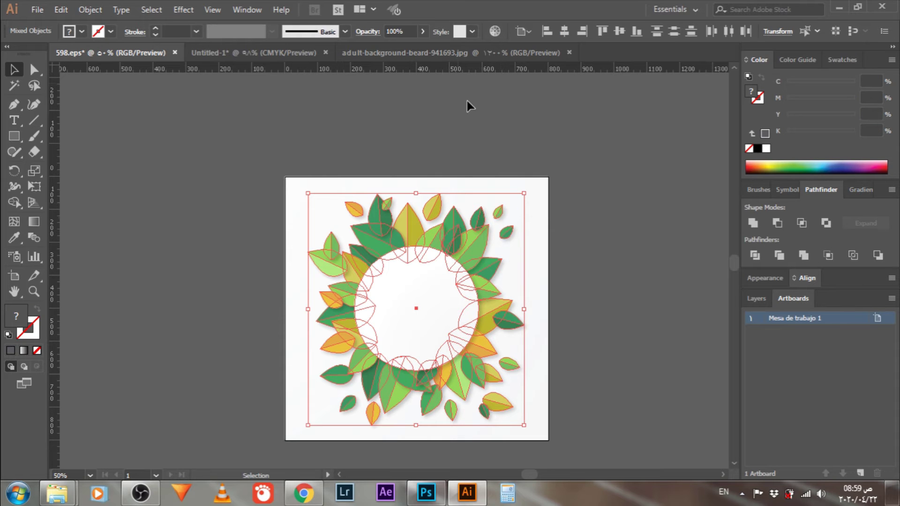
click(495, 31)
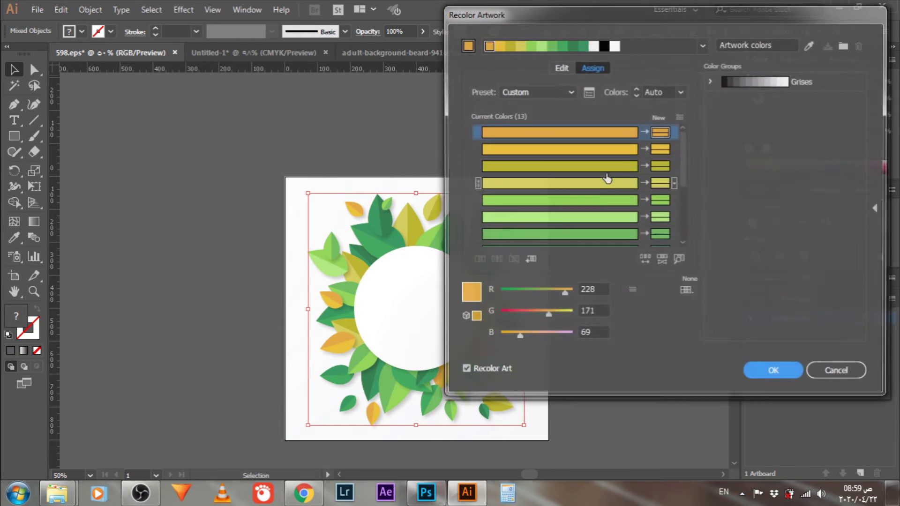
click(562, 68)
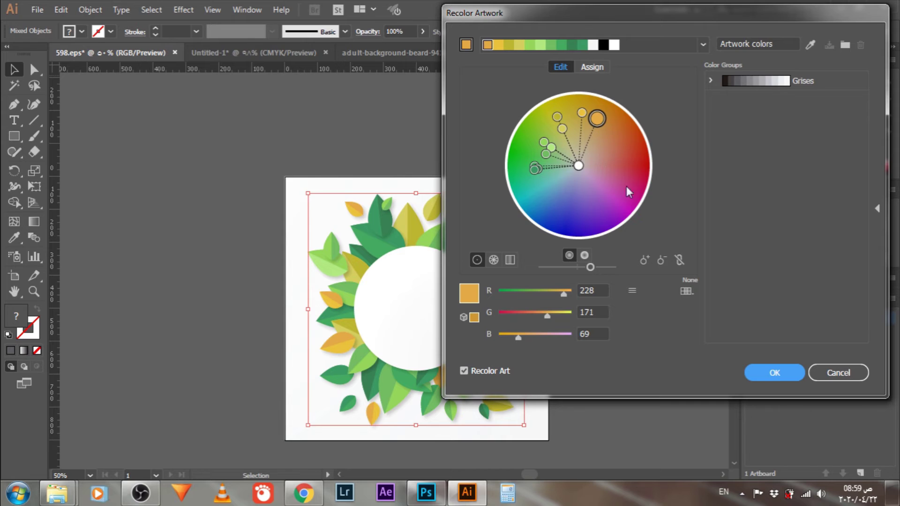
click(679, 260)
drag(597, 118, 630, 189)
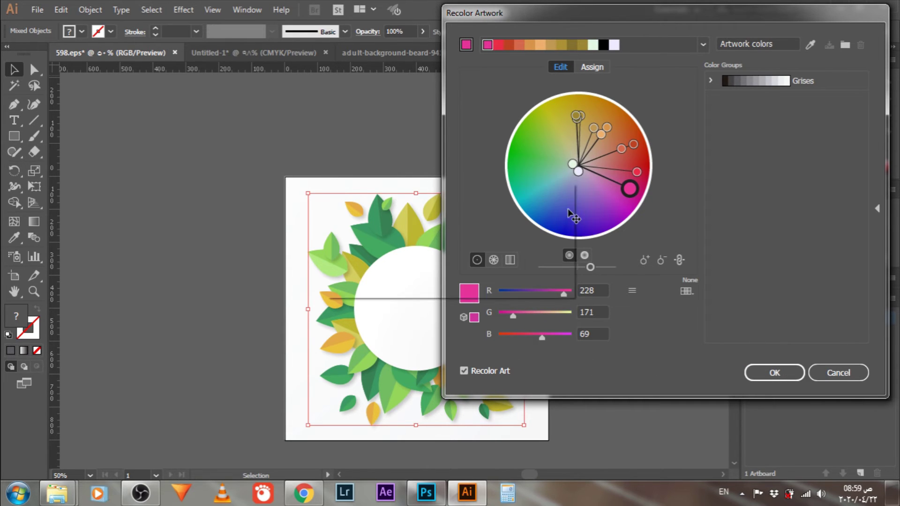
key(Return)
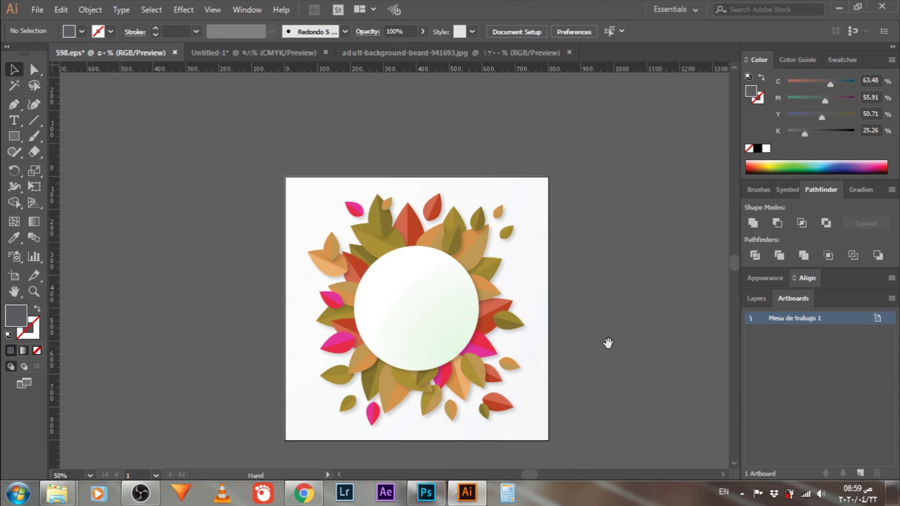
key(ctrl+minus)
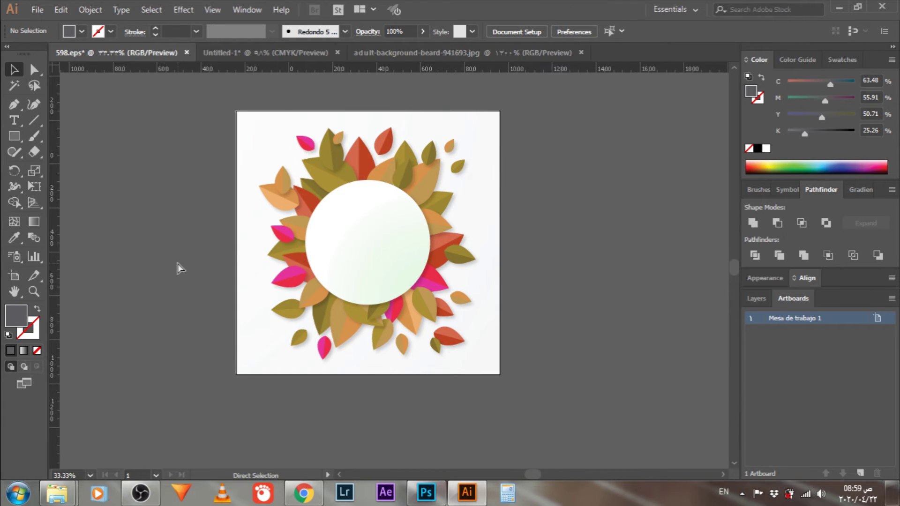
- Copy the white circle beside the artboard, enlarge it to about 1230 px, then bring Photoshop forward
key(ctrl+minus)
scroll(396, 264, right, 3)
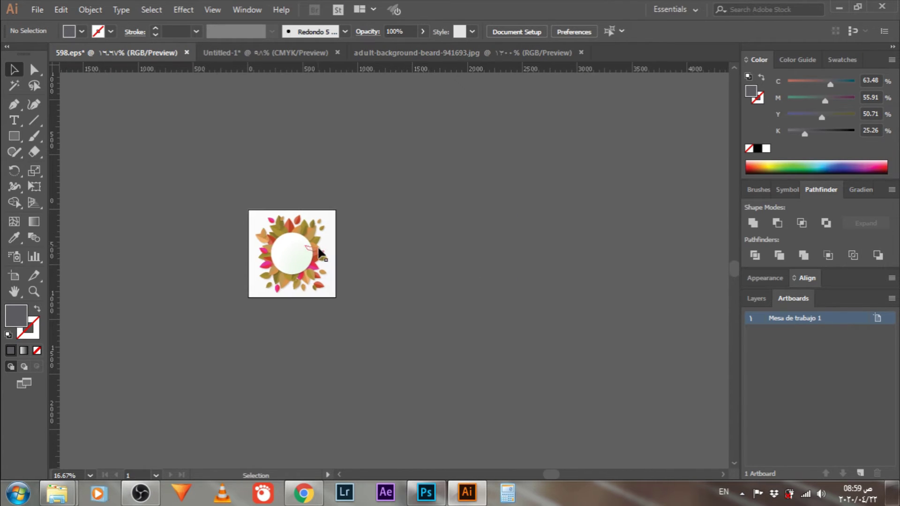
drag(296, 253, 435, 268)
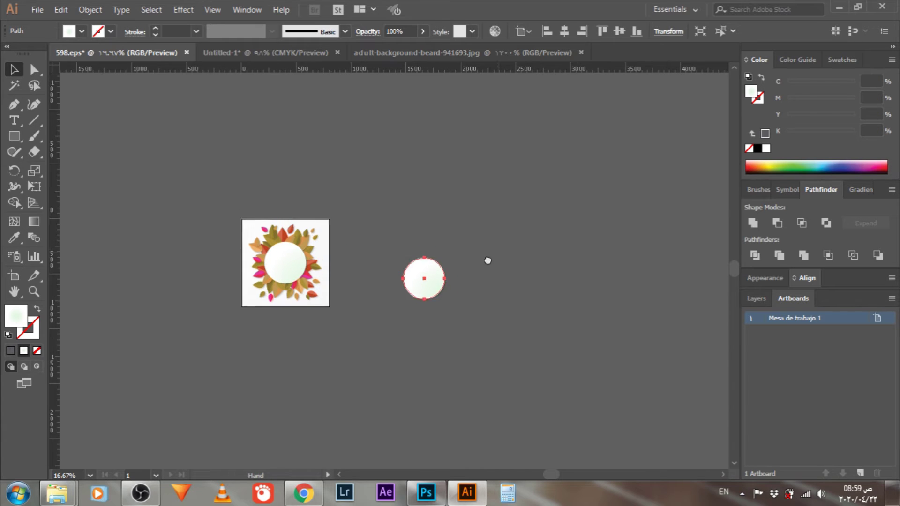
mouse_move(488, 260)
mouse_down()
mouse_move(367, 288)
mouse_move(444, 218)
mouse_move(453, 267)
mouse_up()
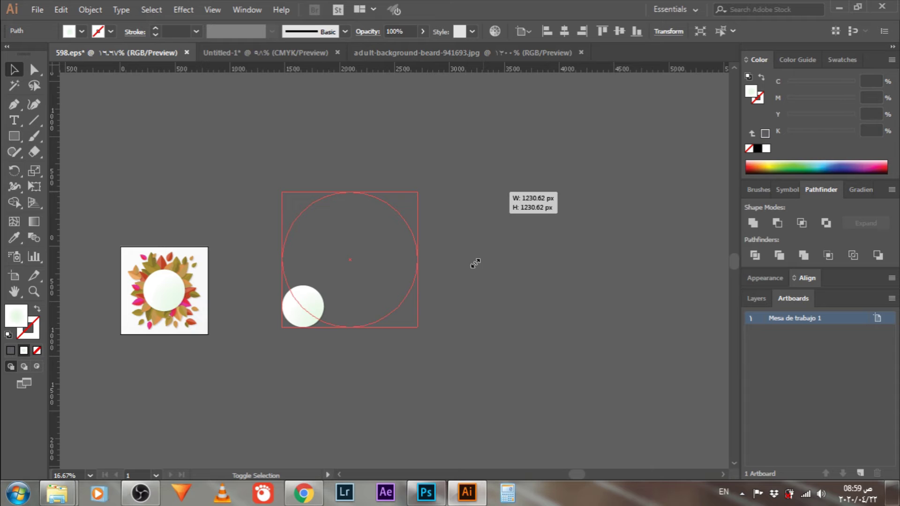
drag(264, 207, 438, 292)
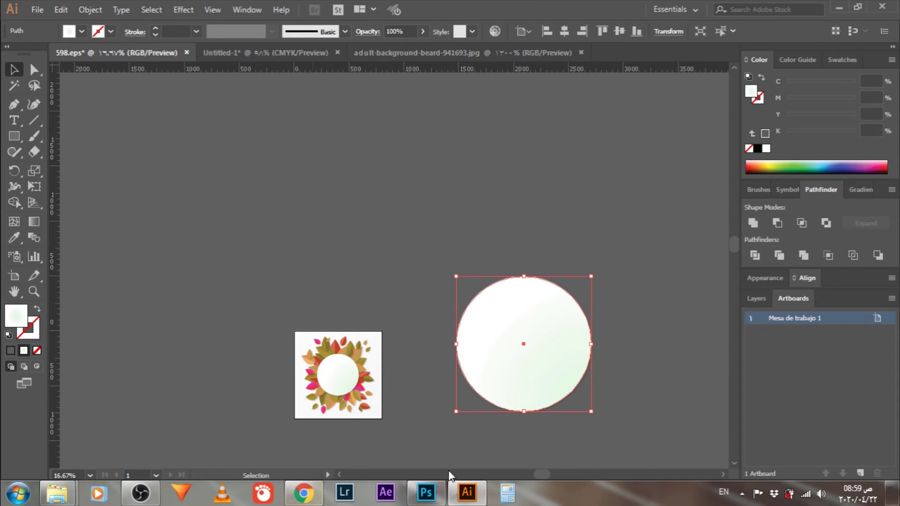
click(425, 492)
- Pan and zoom Photoshop's view until the whole green-and-yellow GO GREEN leaf artwork fits
scroll(341, 257, down, 2)
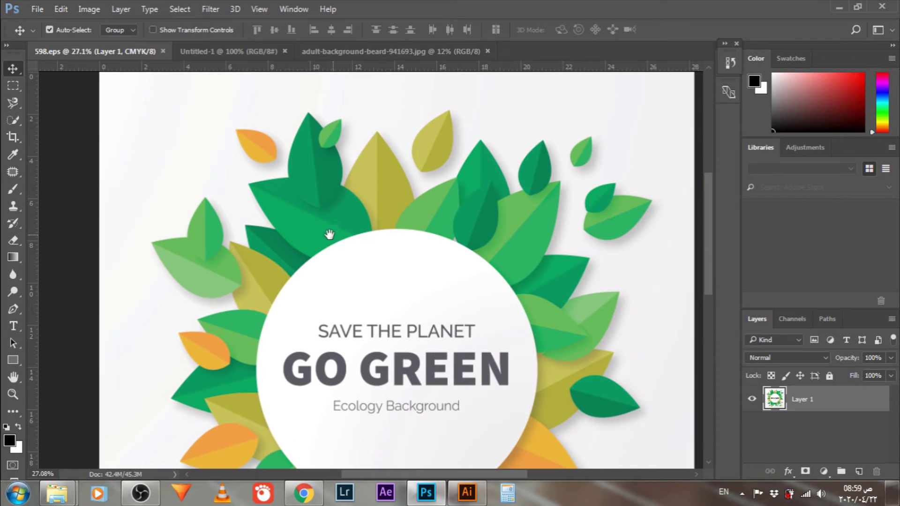
drag(313, 192, 226, 268)
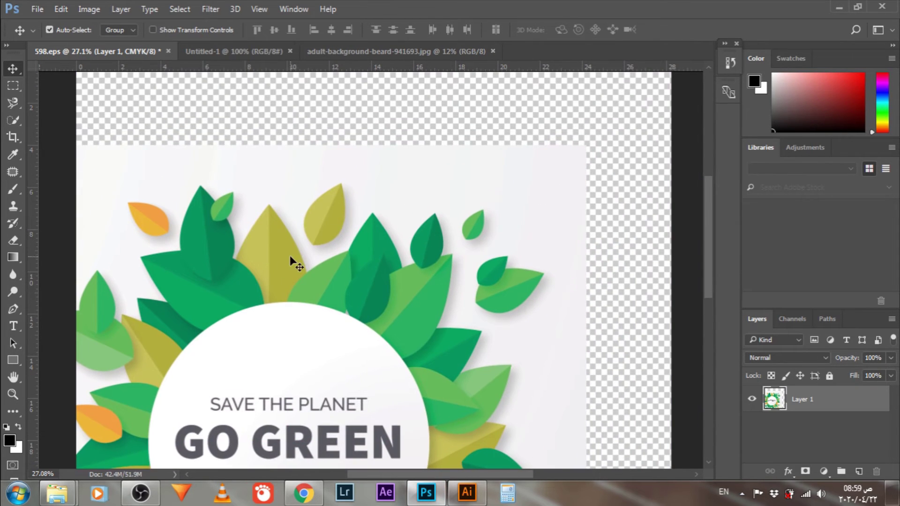
key(ctrl+z)
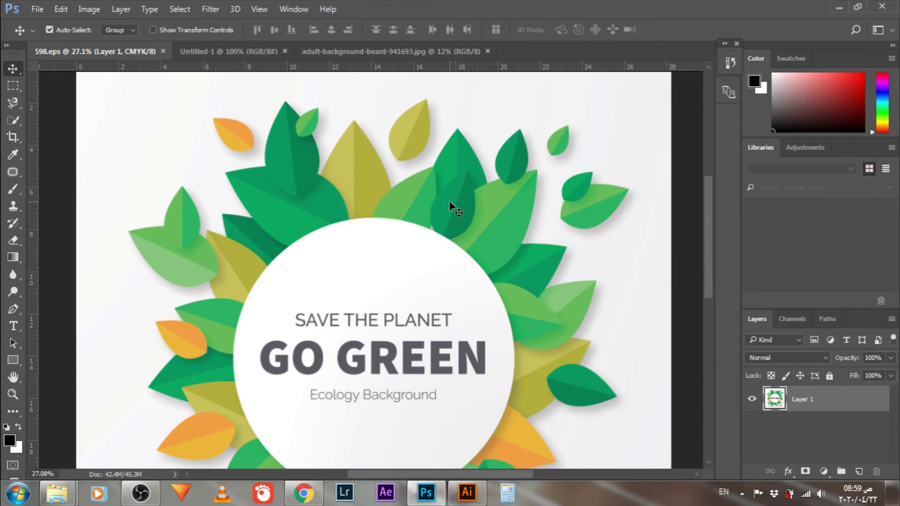
drag(449, 202, 370, 285)
drag(271, 381, 375, 276)
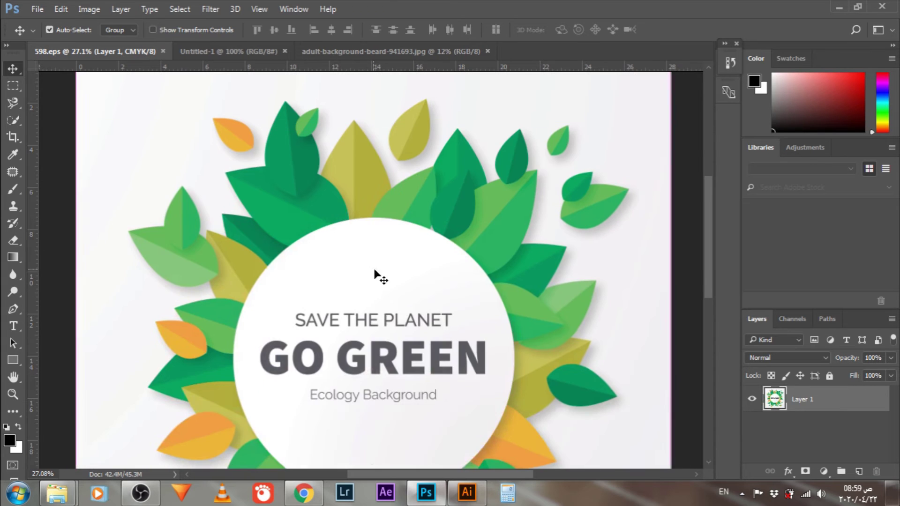
mouse_move(334, 195)
mouse_down()
mouse_move(267, 328)
mouse_move(291, 261)
mouse_up()
drag(384, 275, 364, 268)
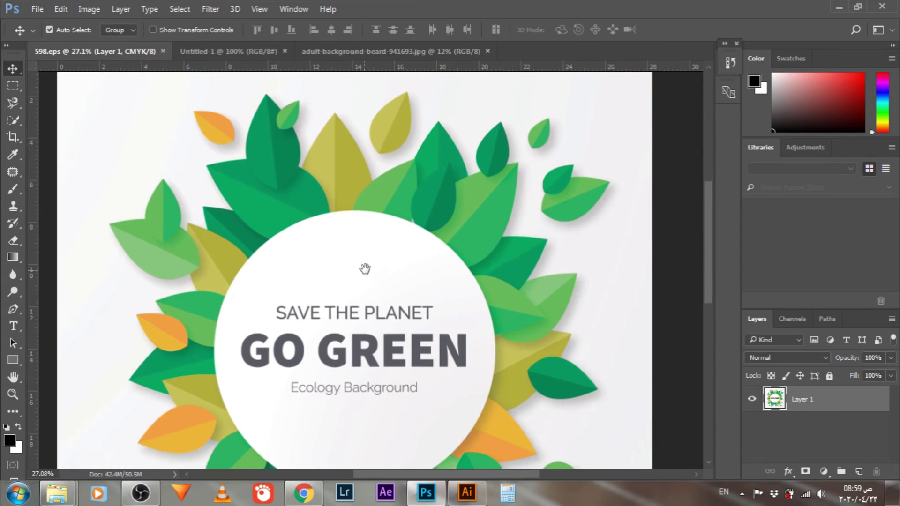
scroll(354, 279, down, 3)
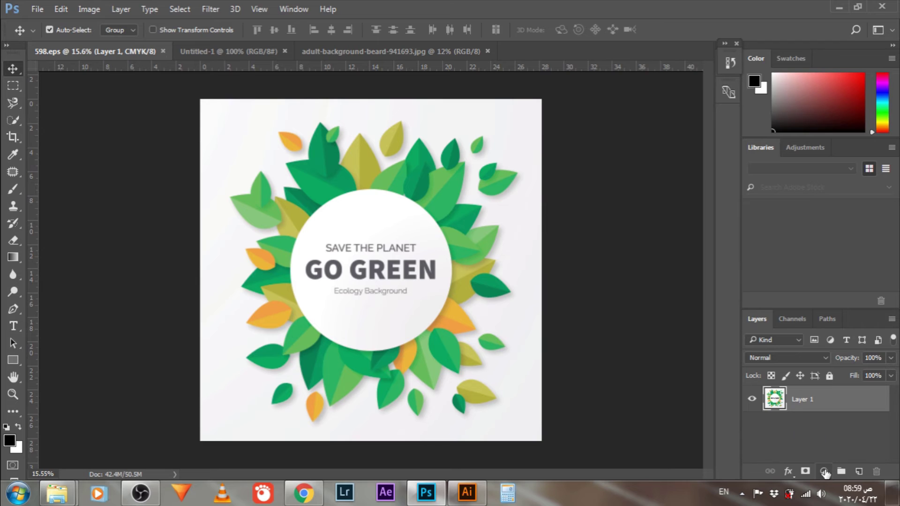
click(823, 471)
- Add a Hue/Saturation adjustment layer with Hue +40, turning the leaves teal and blue-green
click(834, 309)
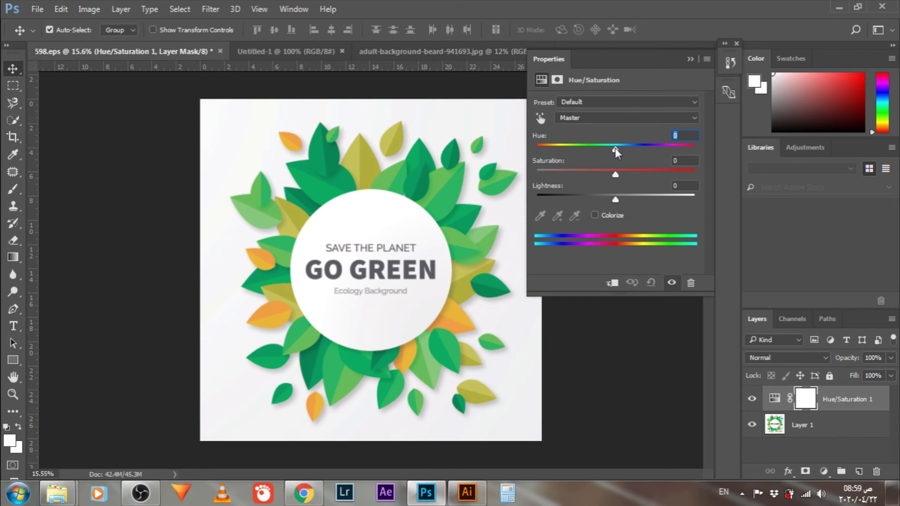
drag(615, 148, 647, 149)
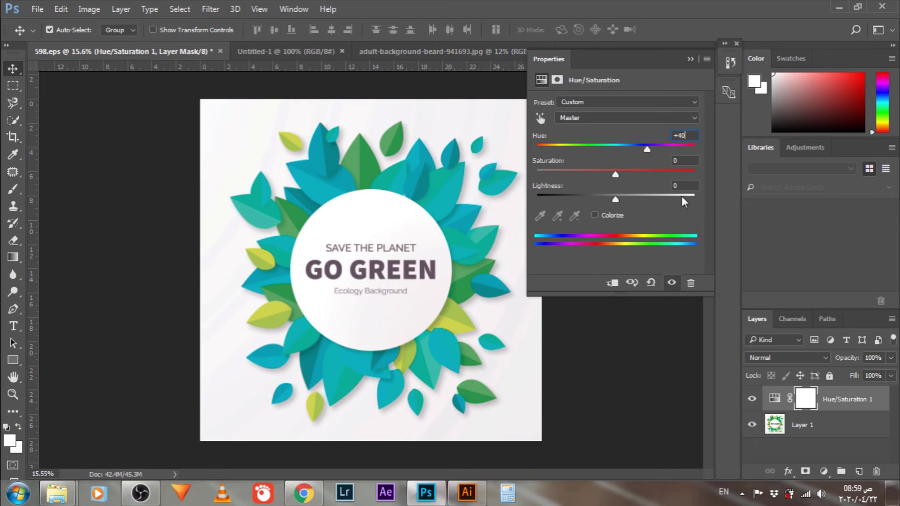
drag(450, 194, 456, 189)
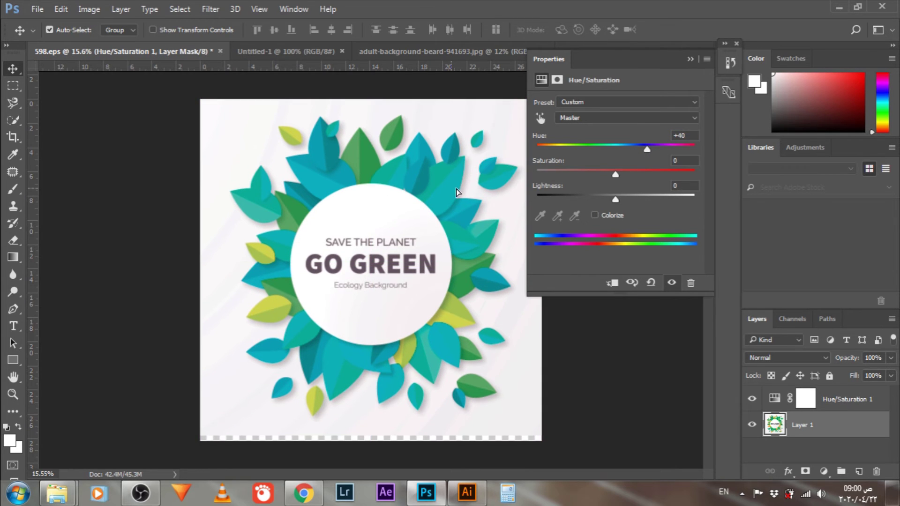
key(ctrl+z)
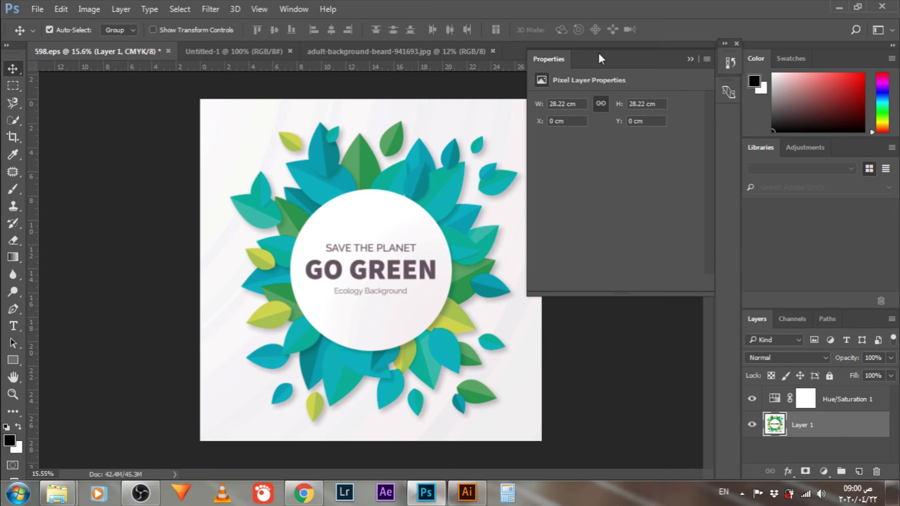
click(690, 59)
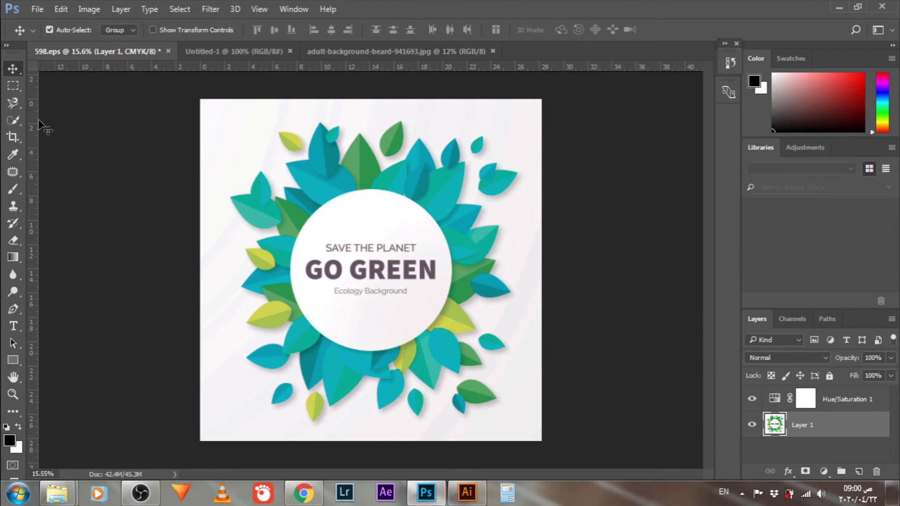
- Select the teal leaves by colour with the Magic Wand, then deselect them
drag(12, 120, 51, 121)
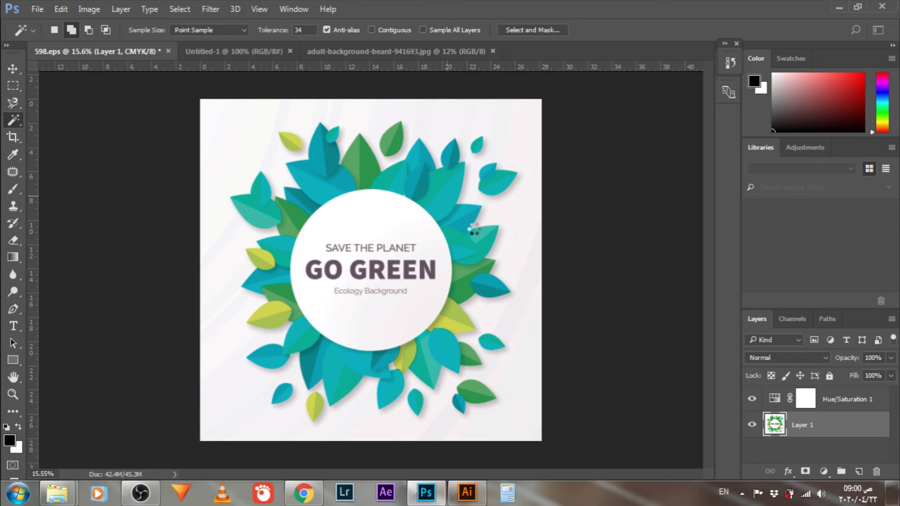
click(457, 199)
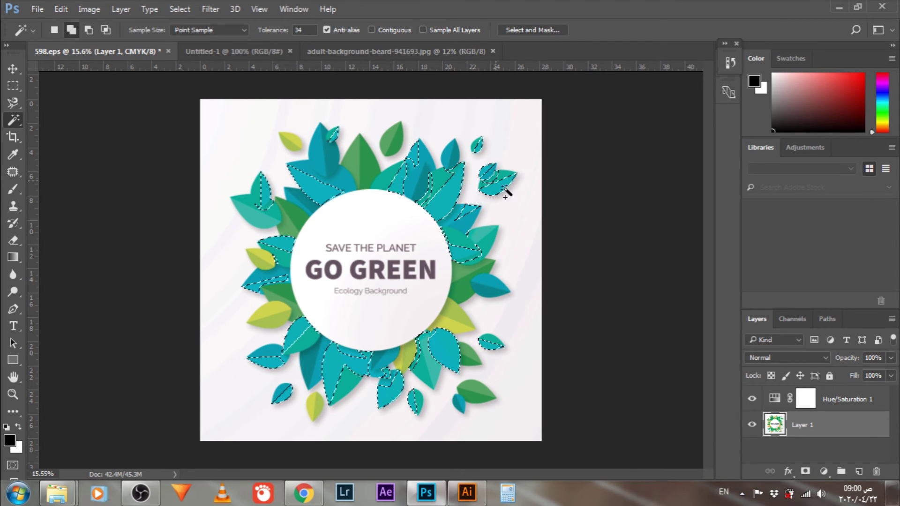
key(ctrl+d)
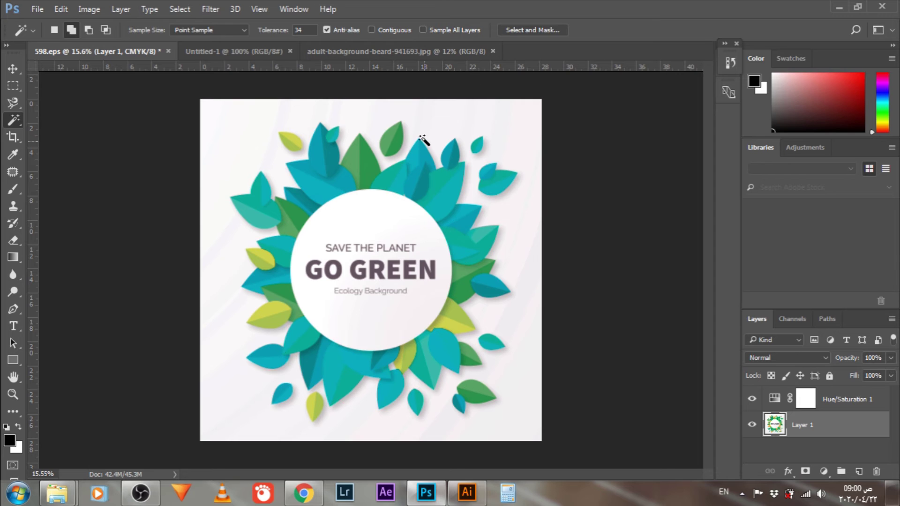
- Drag Layer 1's leaf artwork far right with the Move tool, exposing transparent canvas
key(v)
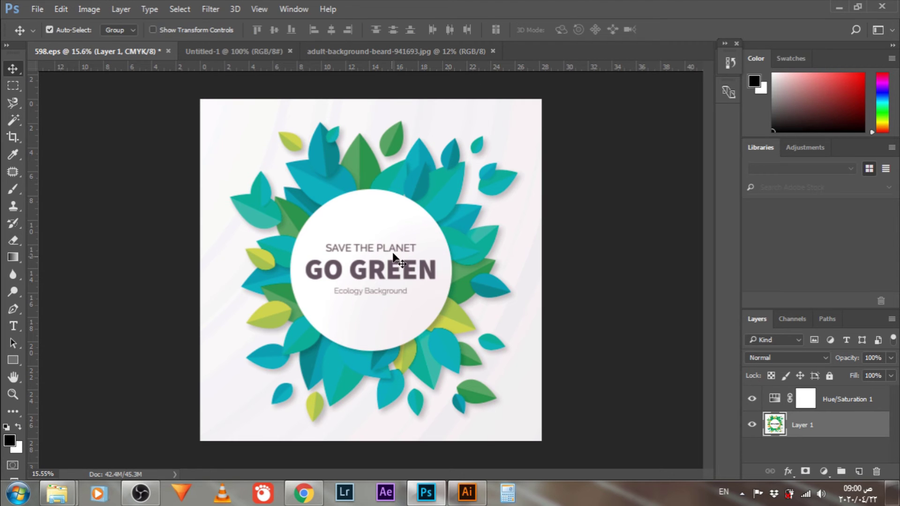
mouse_move(392, 274)
mouse_down()
mouse_move(380, 278)
mouse_move(370, 264)
mouse_move(364, 302)
mouse_move(367, 259)
mouse_up()
key(ctrl+minus)
key(ctrl+minus)
drag(458, 248, 401, 255)
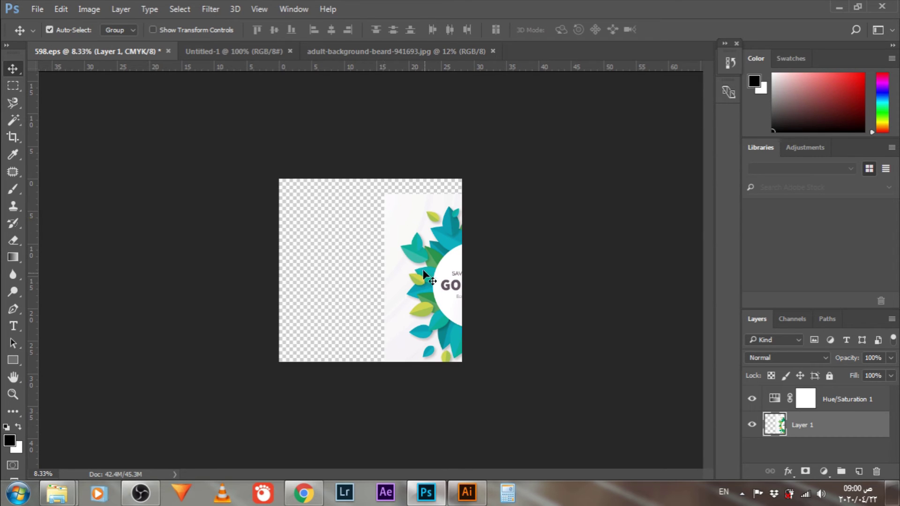
- Back in Illustrator, view the whole artboard and move the white circle to its lower-left
click(473, 497)
scroll(498, 245, down, 2)
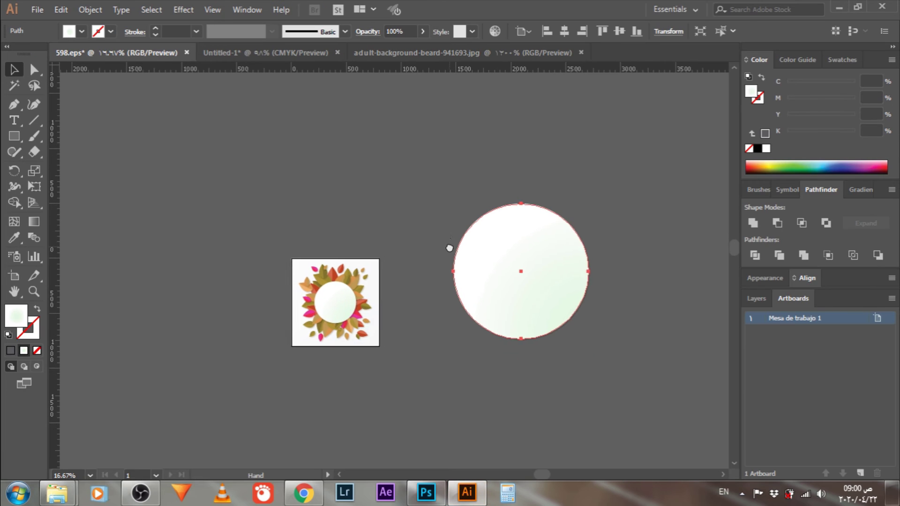
drag(488, 281, 574, 279)
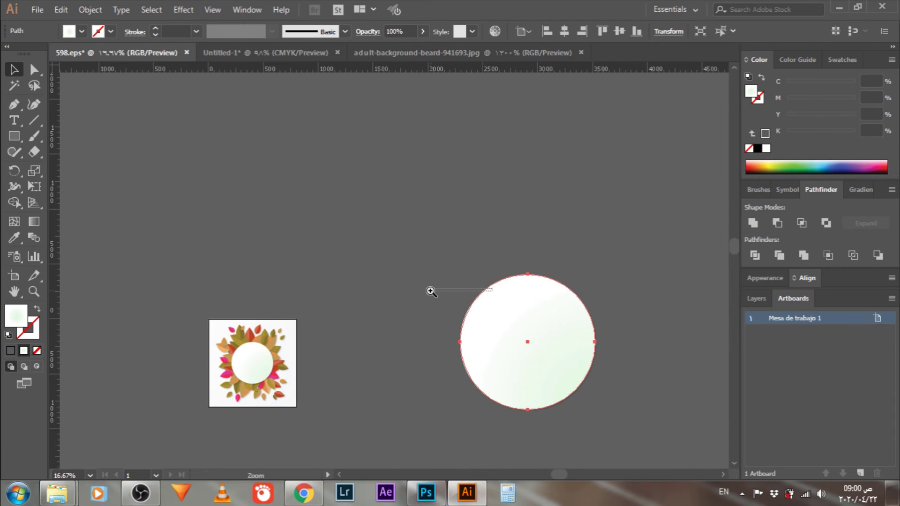
key(ctrl+plus)
key(ctrl+plus)
key(ctrl+plus)
key(ctrl+minus)
key(ctrl+minus)
key(ctrl+minus)
key(ctrl+minus)
key(ctrl+minus)
key(ctrl+minus)
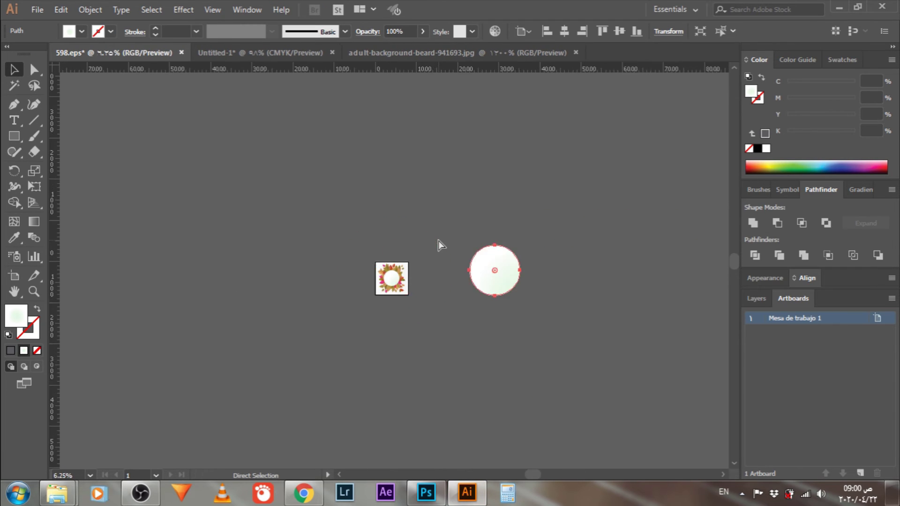
key(ctrl+minus)
key(ctrl+minus)
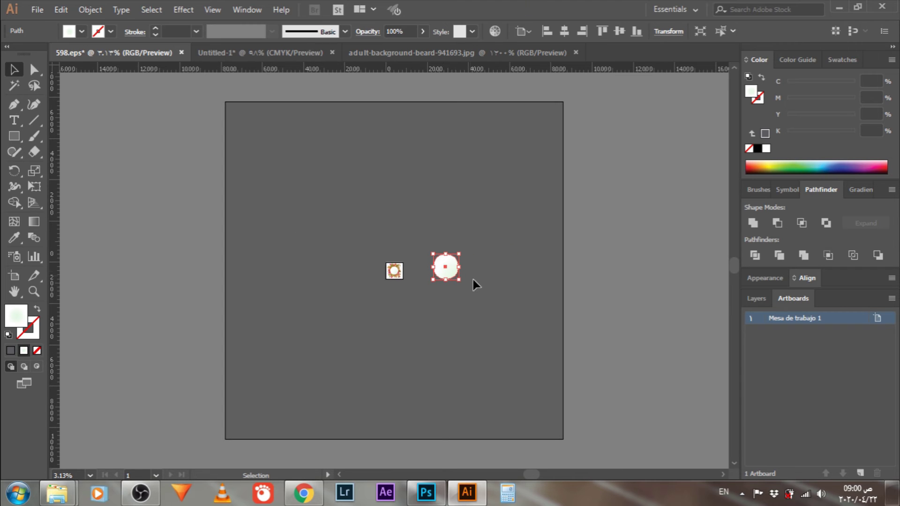
mouse_move(452, 275)
mouse_down()
mouse_move(408, 211)
mouse_move(306, 153)
mouse_move(265, 366)
mouse_up()
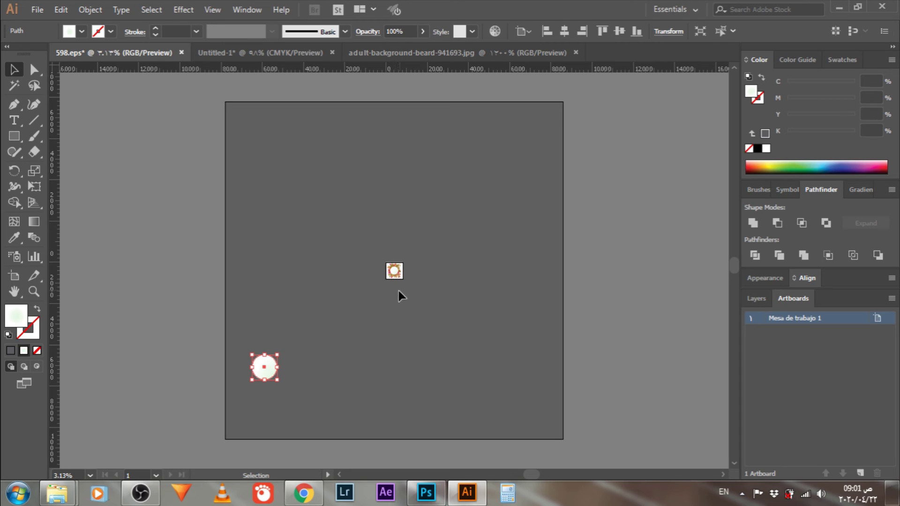
click(33, 293)
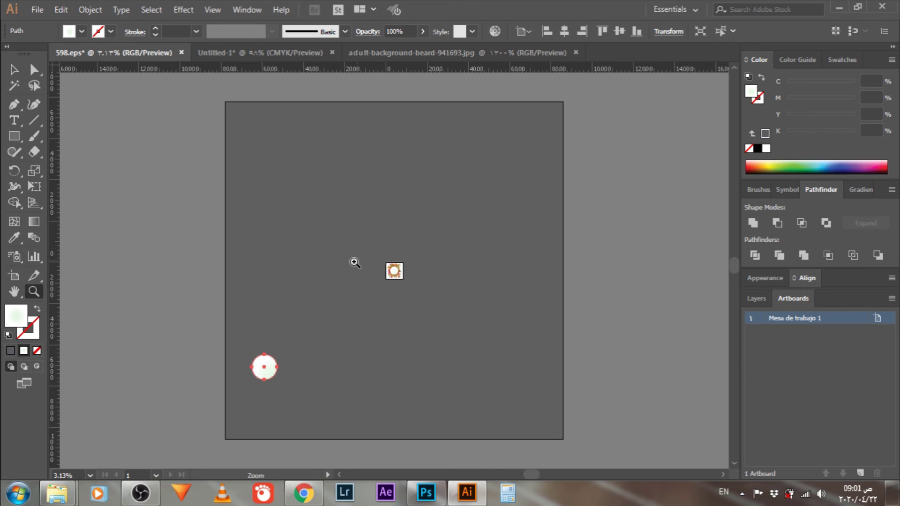
- Zoom to 193.2% on the upper-right autumn leaves and select one orange leaf group
drag(379, 252, 436, 311)
drag(322, 251, 378, 290)
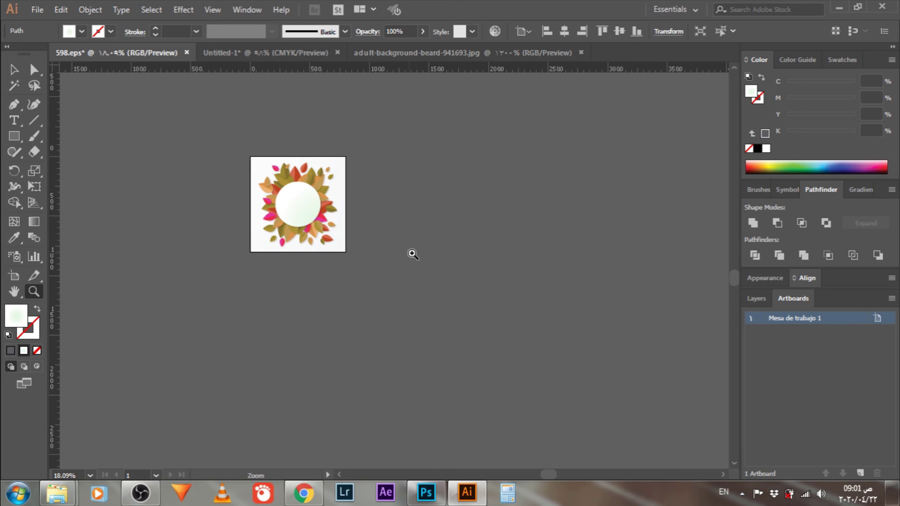
drag(257, 161, 416, 307)
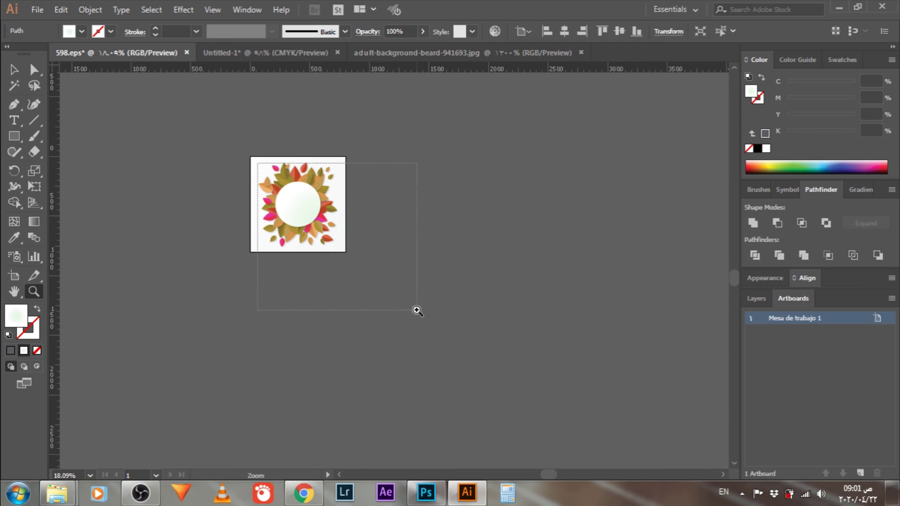
drag(291, 188, 439, 287)
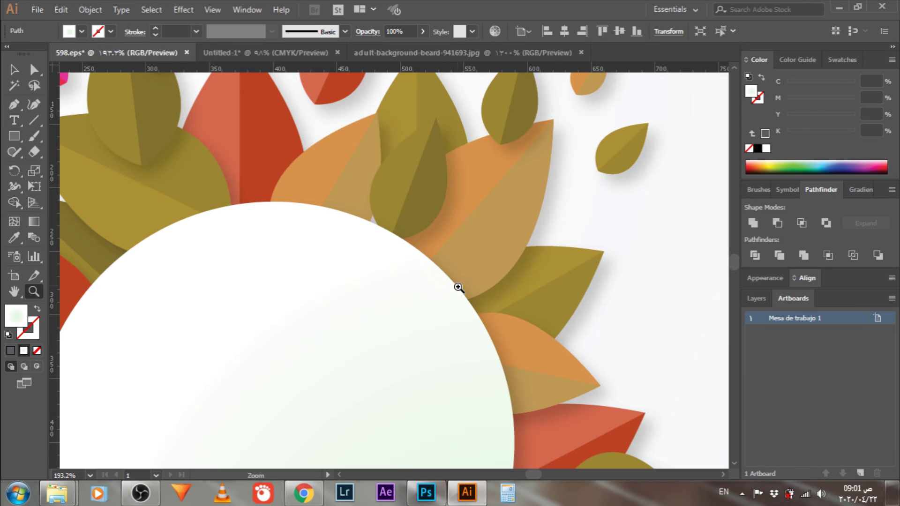
key(v)
scroll(492, 287, down, 2)
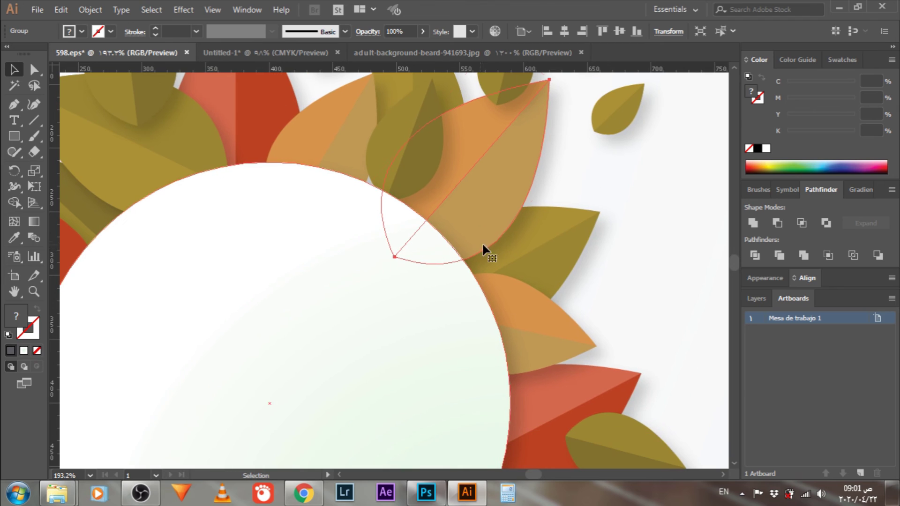
click(482, 251)
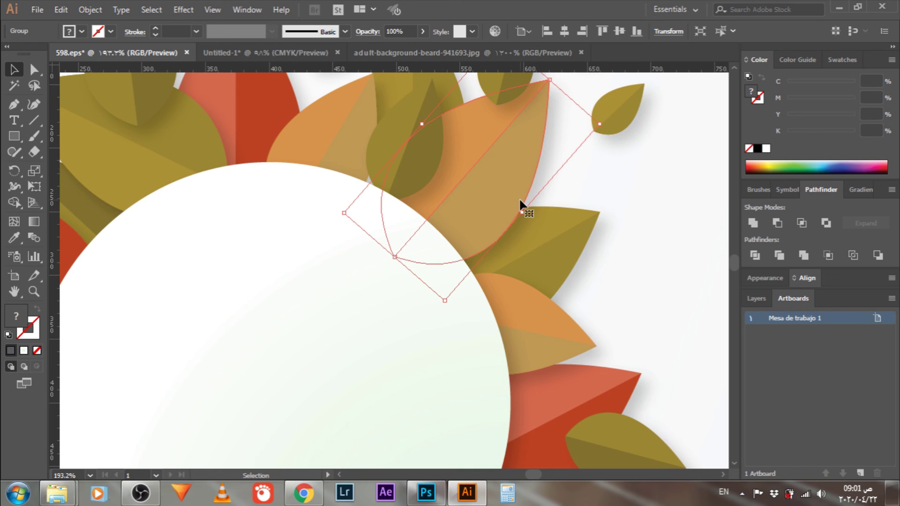
- Undo the layer move in Photoshop to recentre the teal artwork, then view it at 100%
click(426, 491)
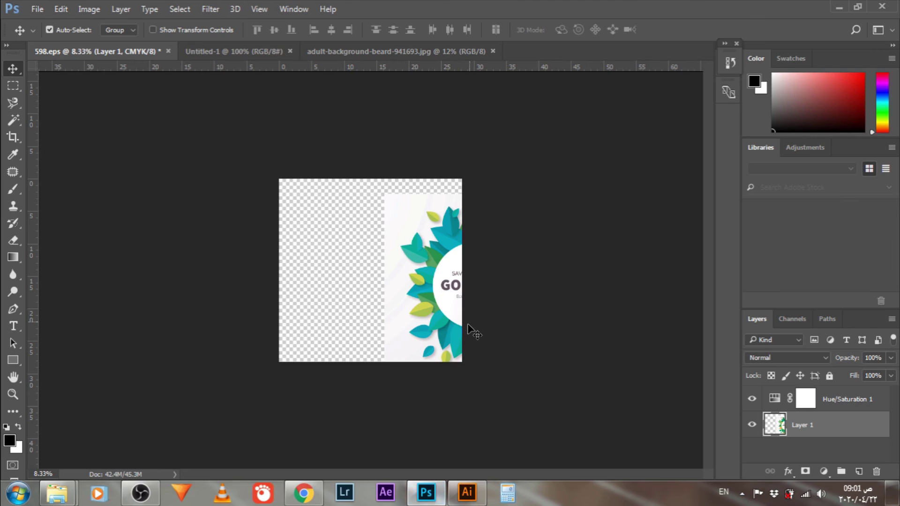
key(ctrl+z)
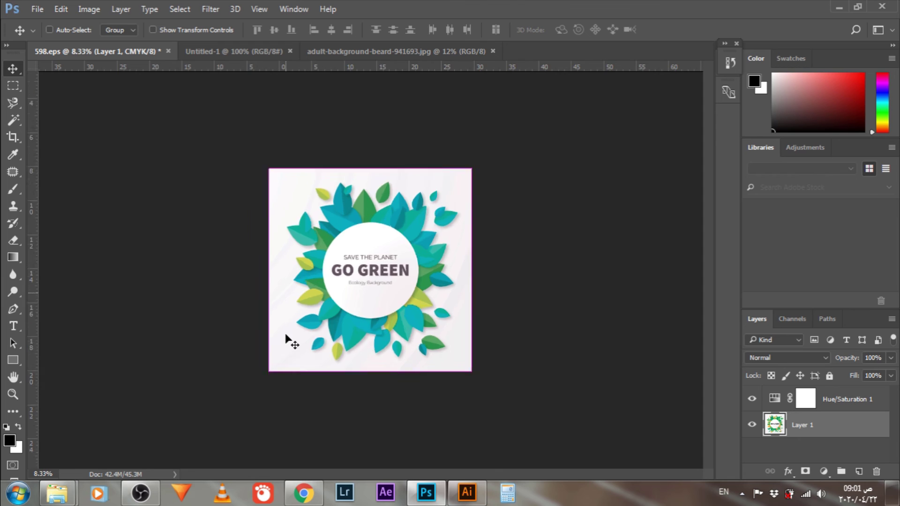
key(ctrl+1)
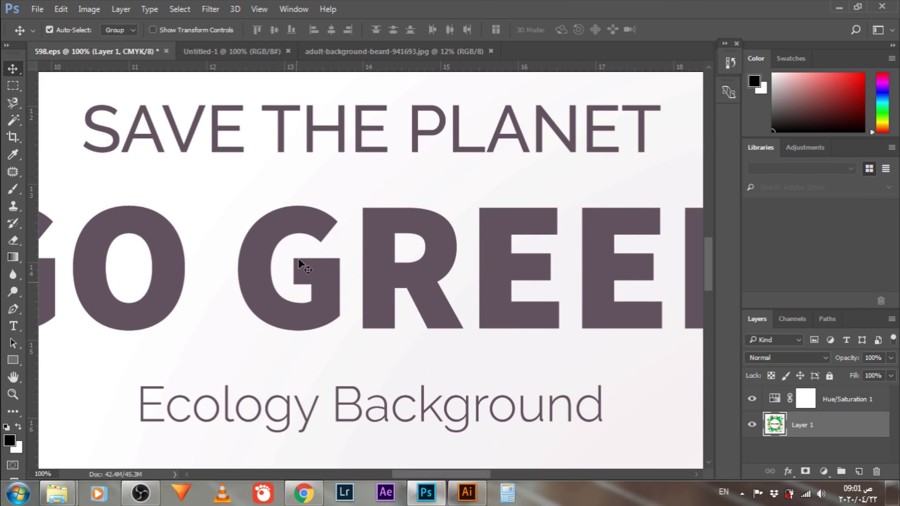
scroll(299, 262, down, 5)
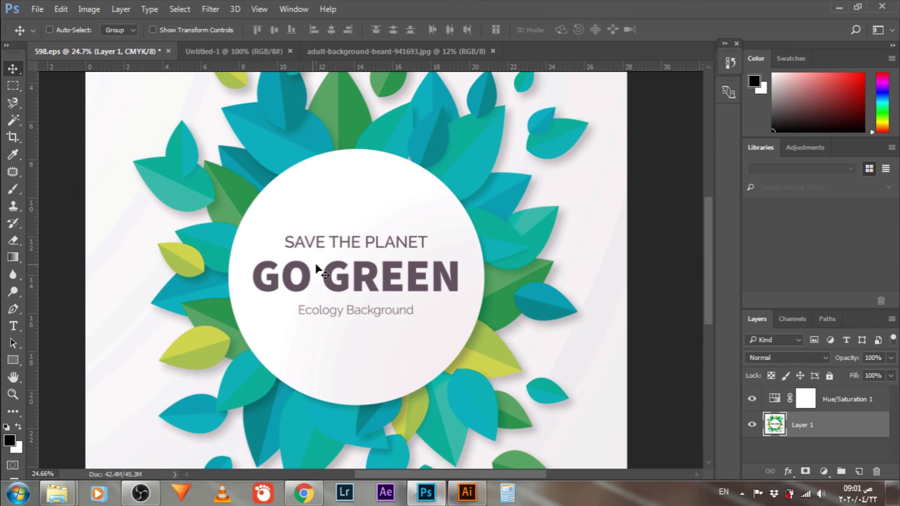
key(ctrl)
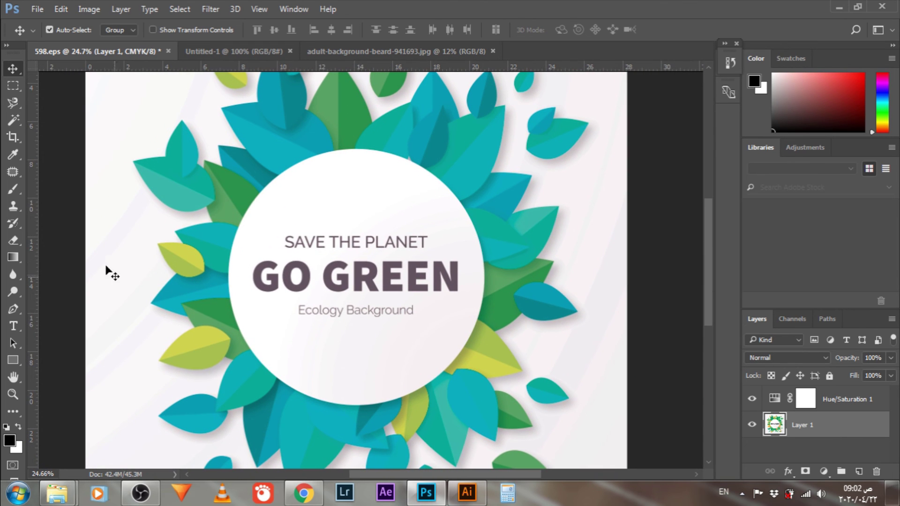